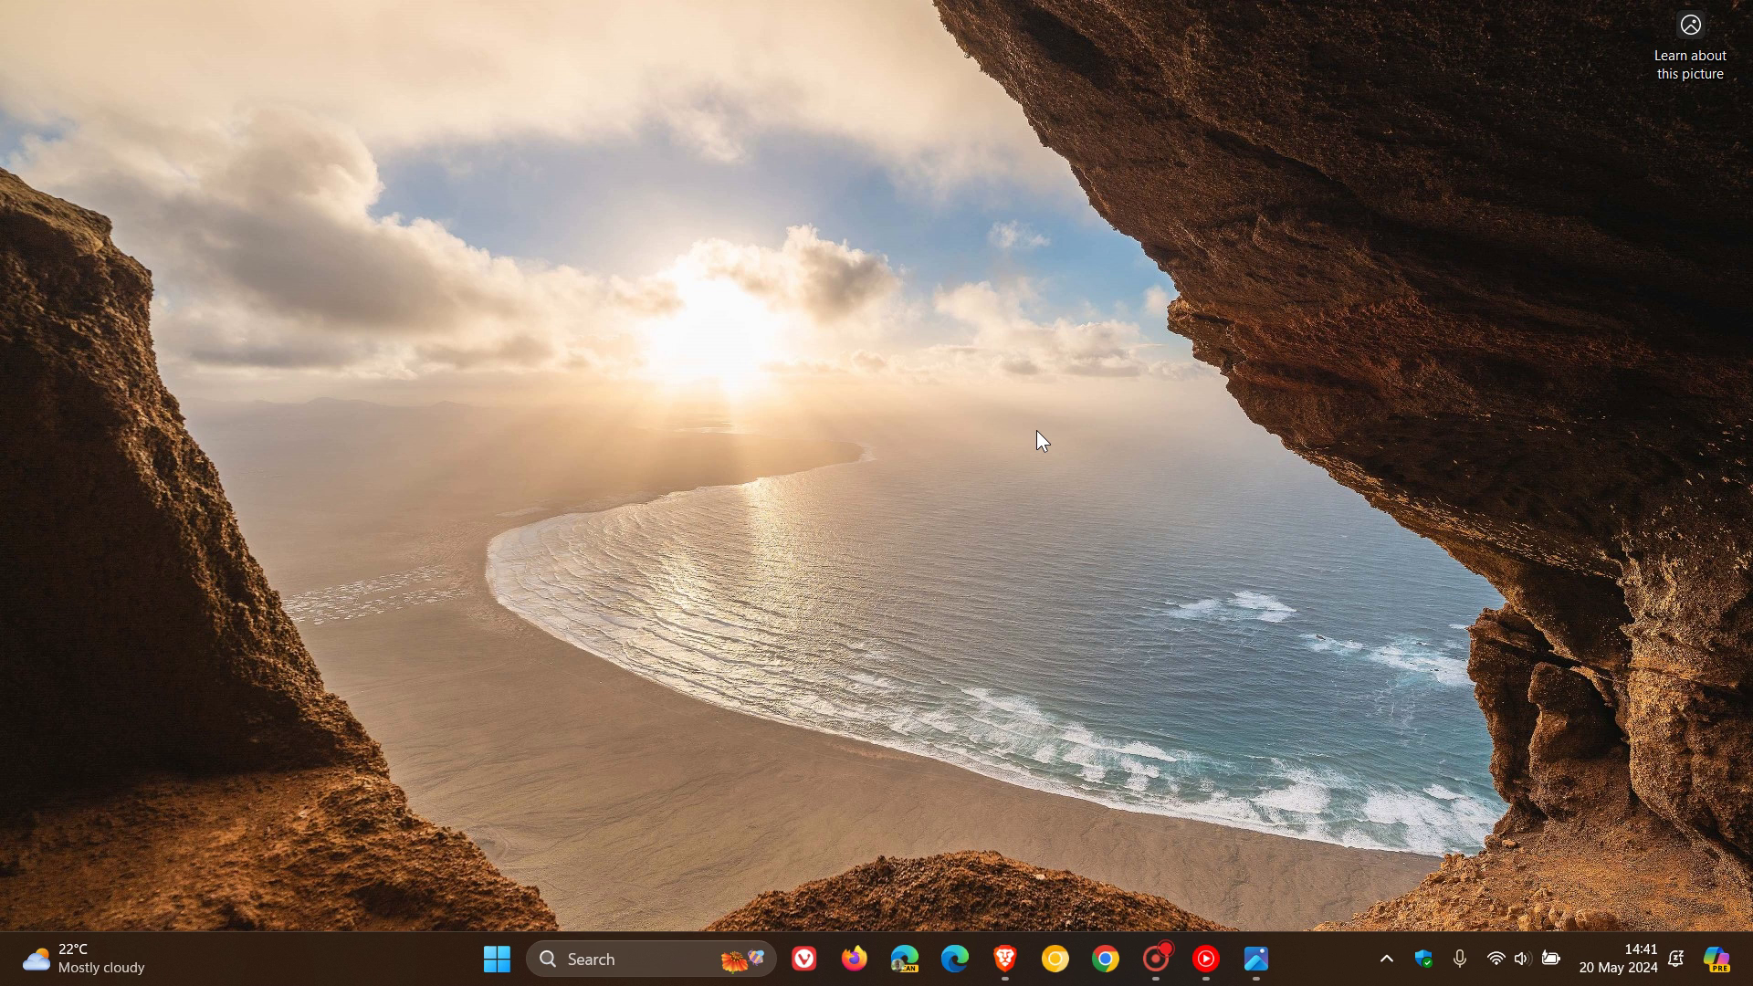
# Scroll through the Windows Insider Blog post in Brave, then minimize the browser
pyautogui.click(1004, 975)
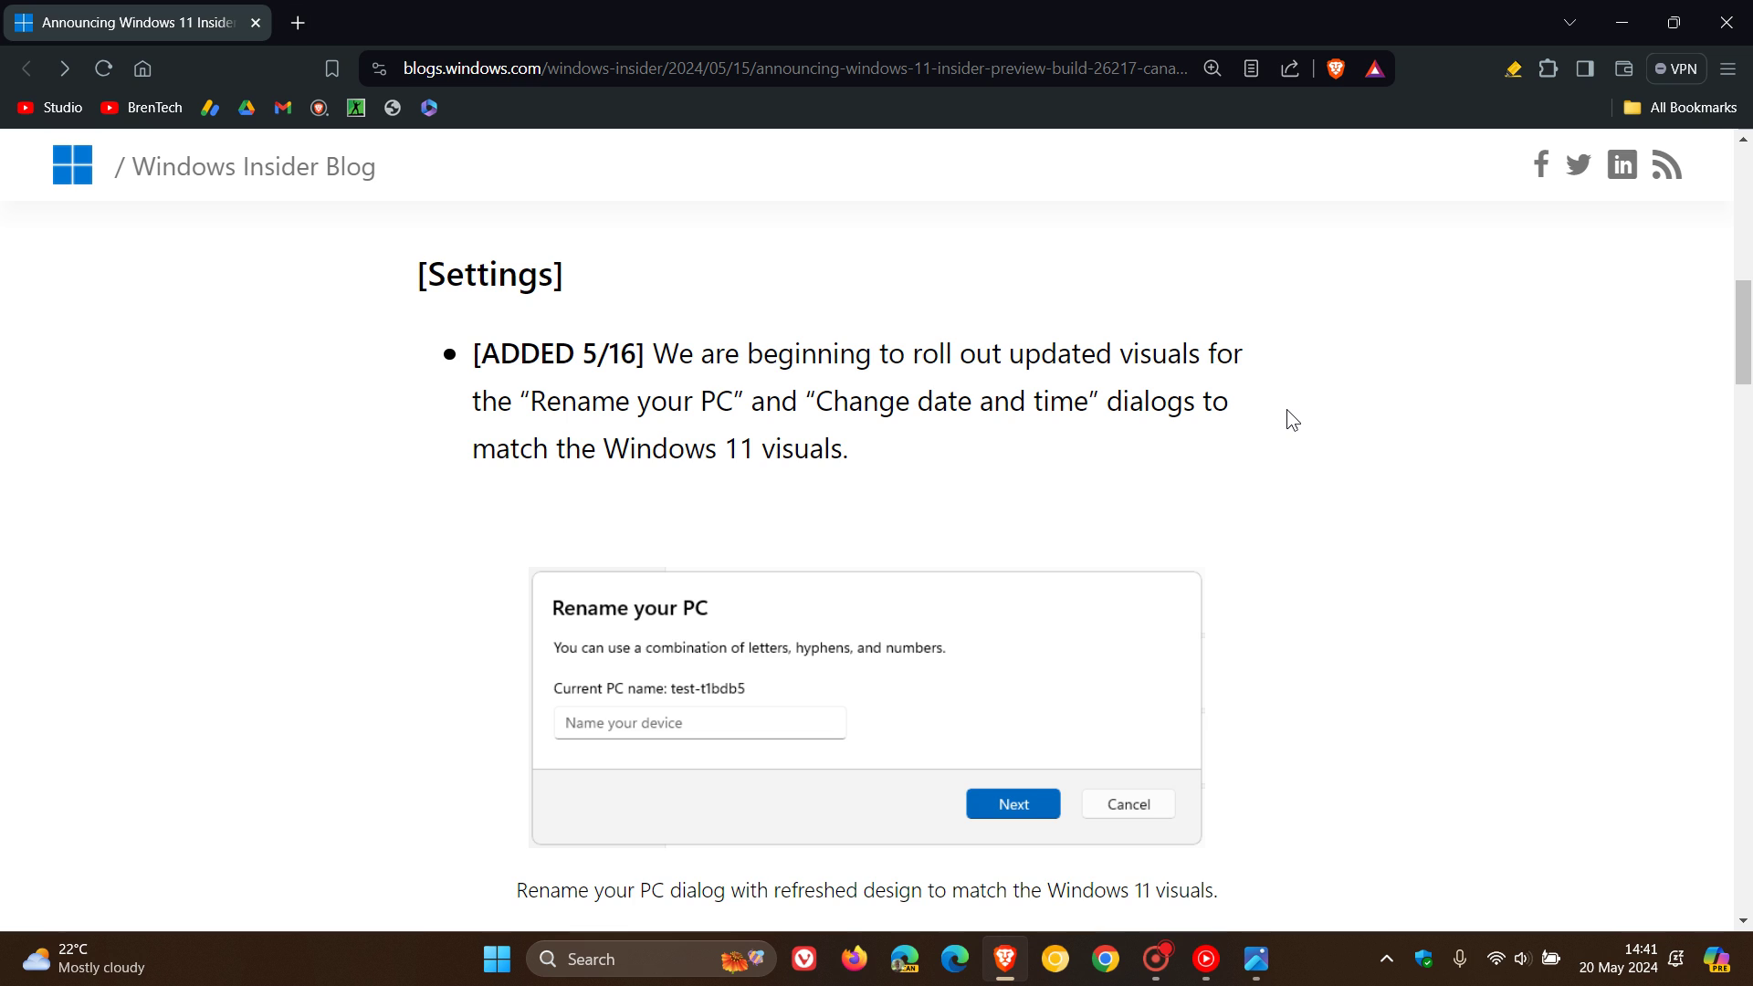
pyautogui.scroll(-1, 1287, 411)
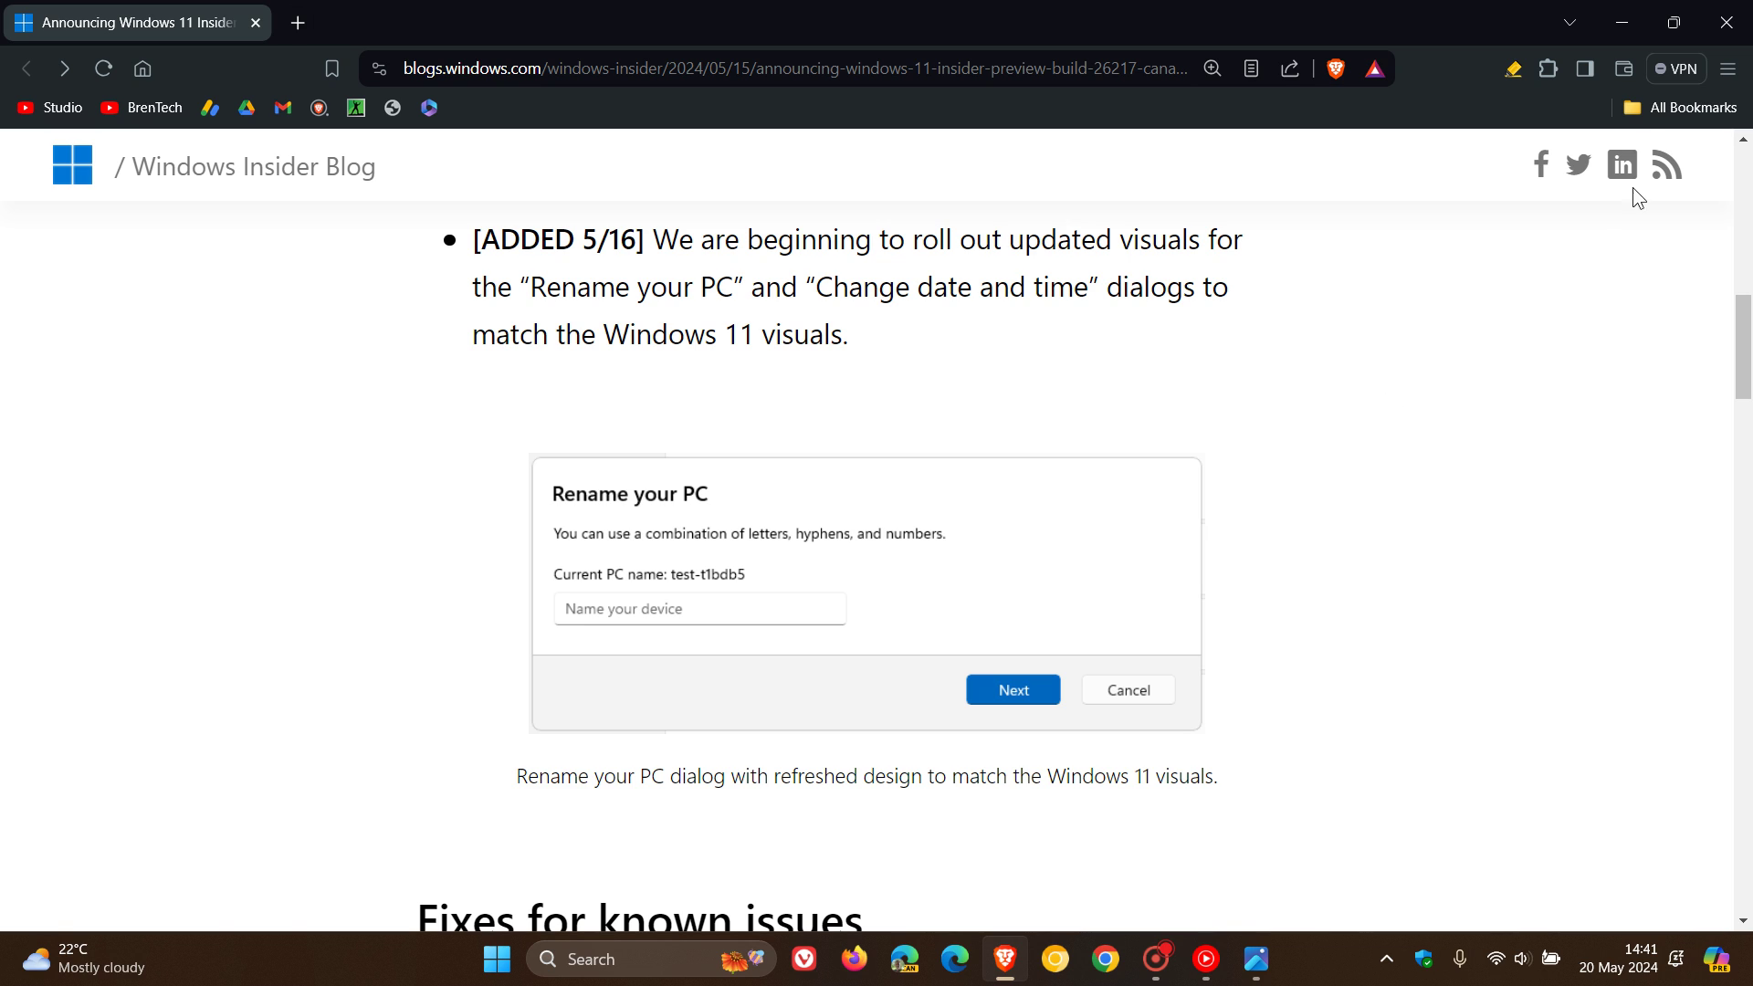
pyautogui.click(1618, 27)
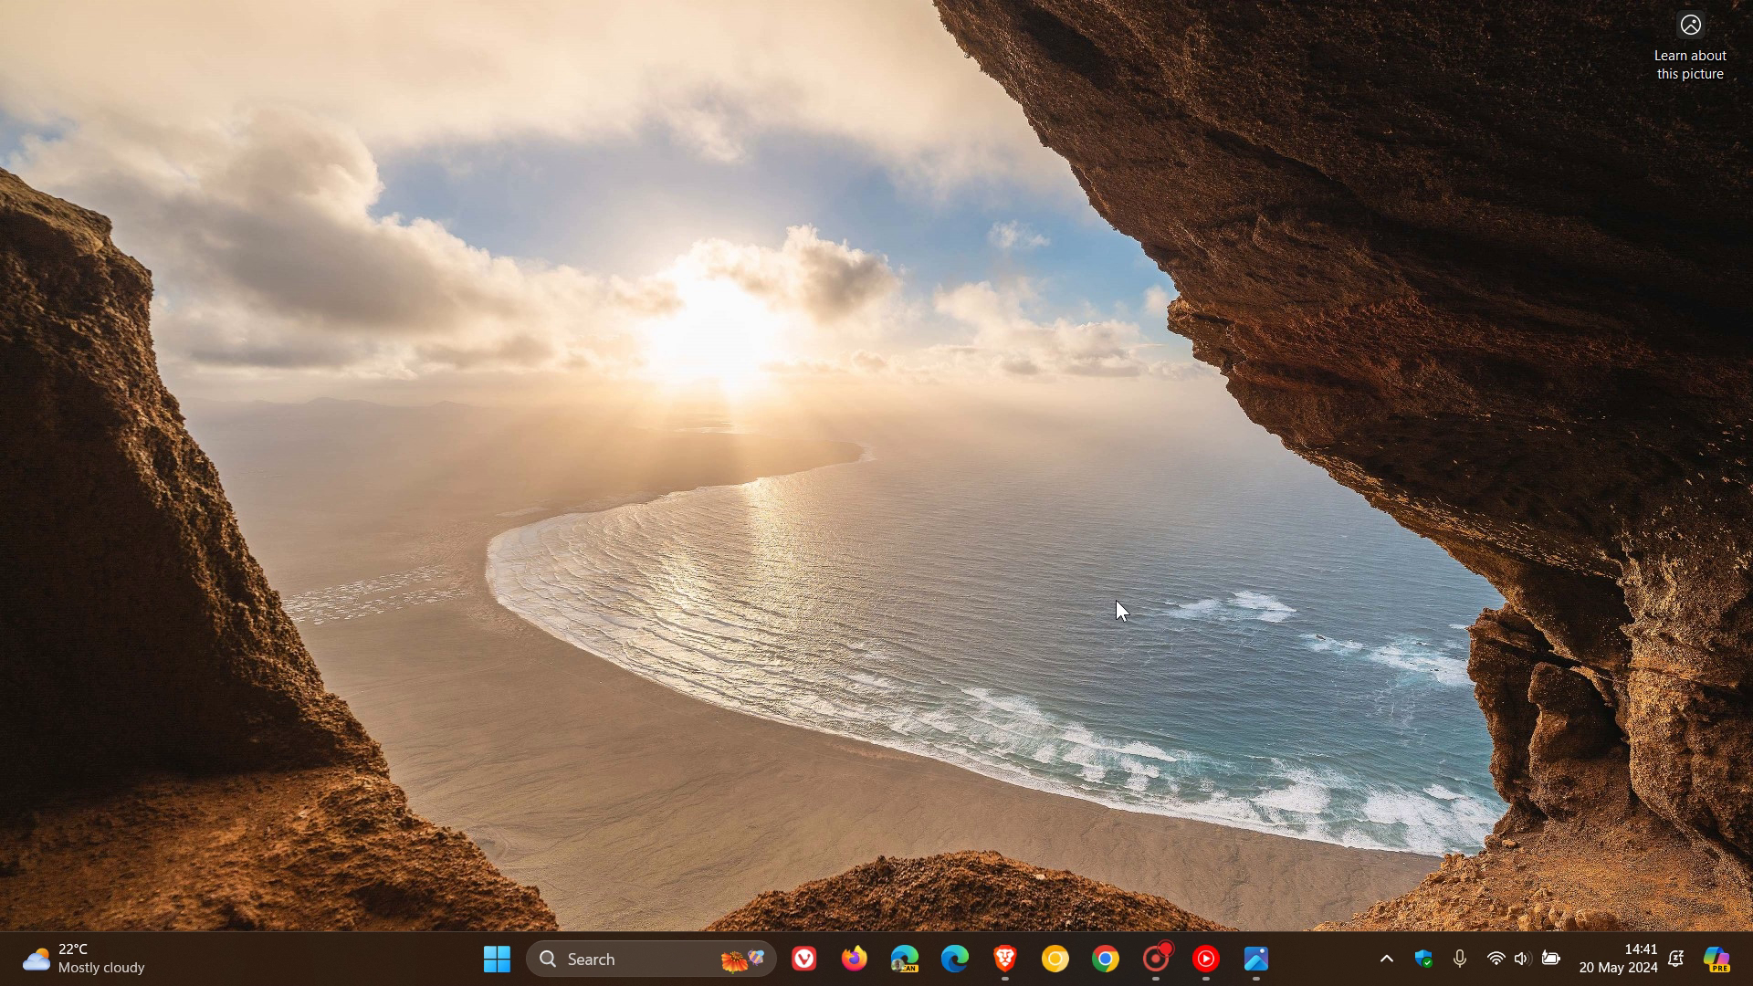
# View and zoom the Rename your PC screenshot full screen, then advance to the date and time screenshot
pyautogui.click(1257, 958)
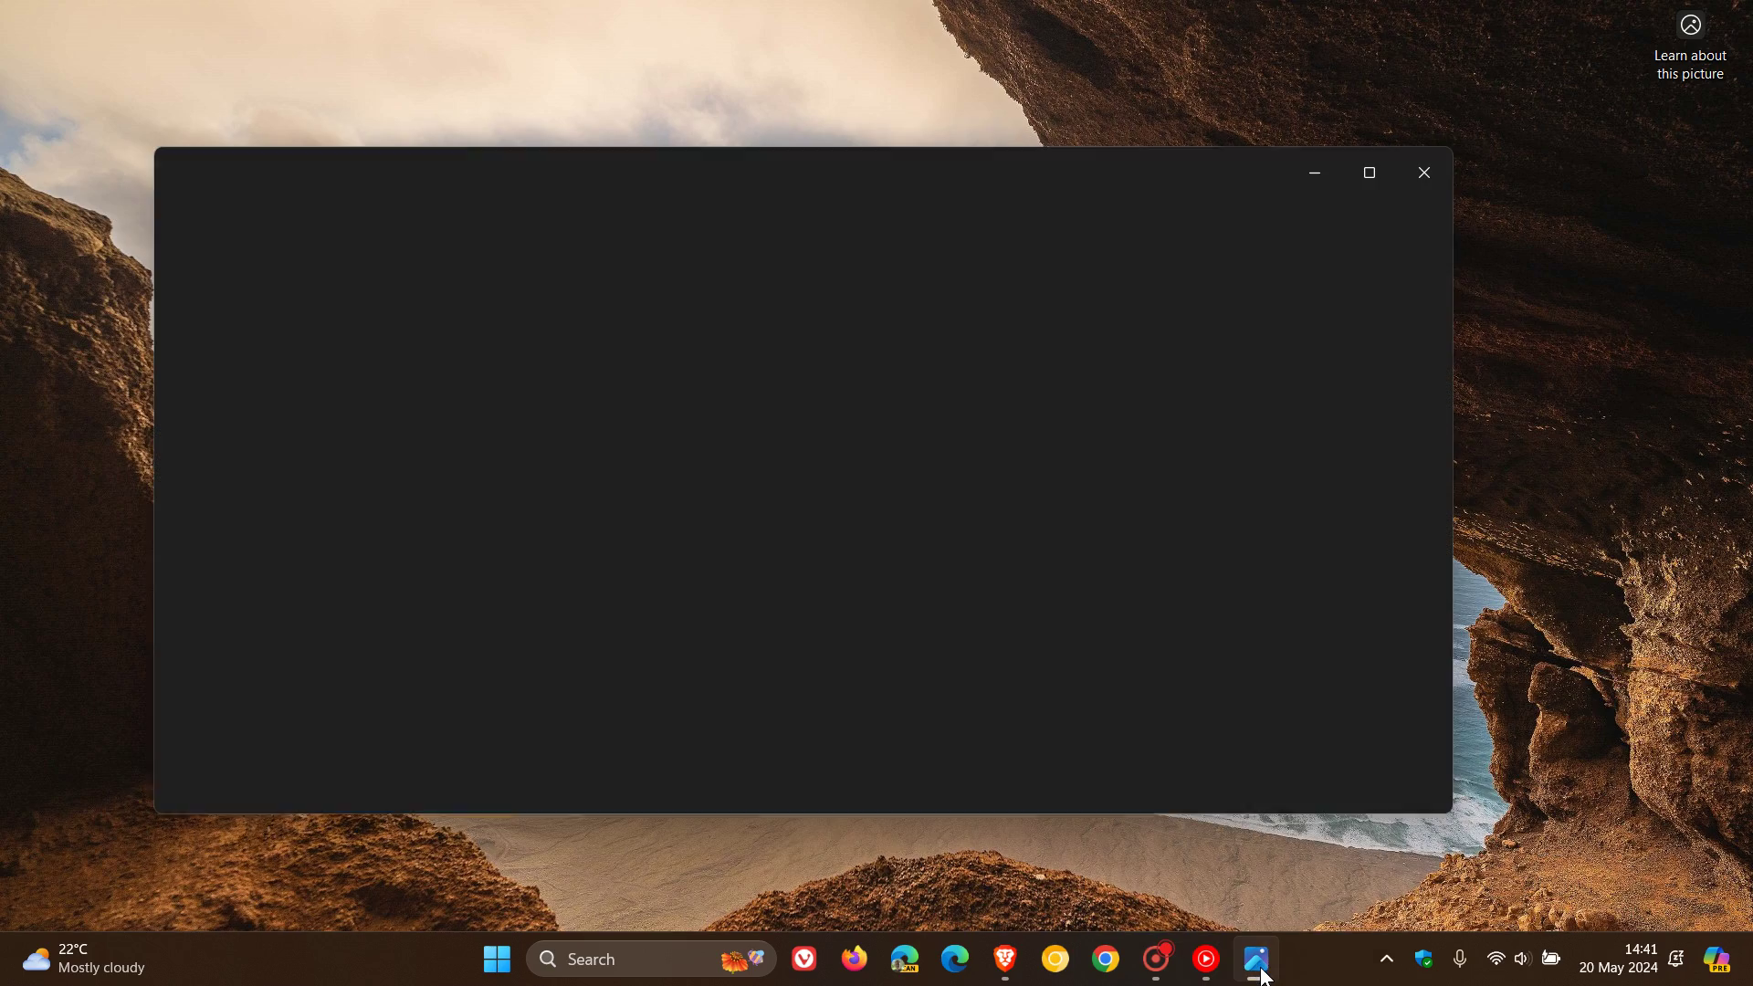
pyautogui.click(1432, 790)
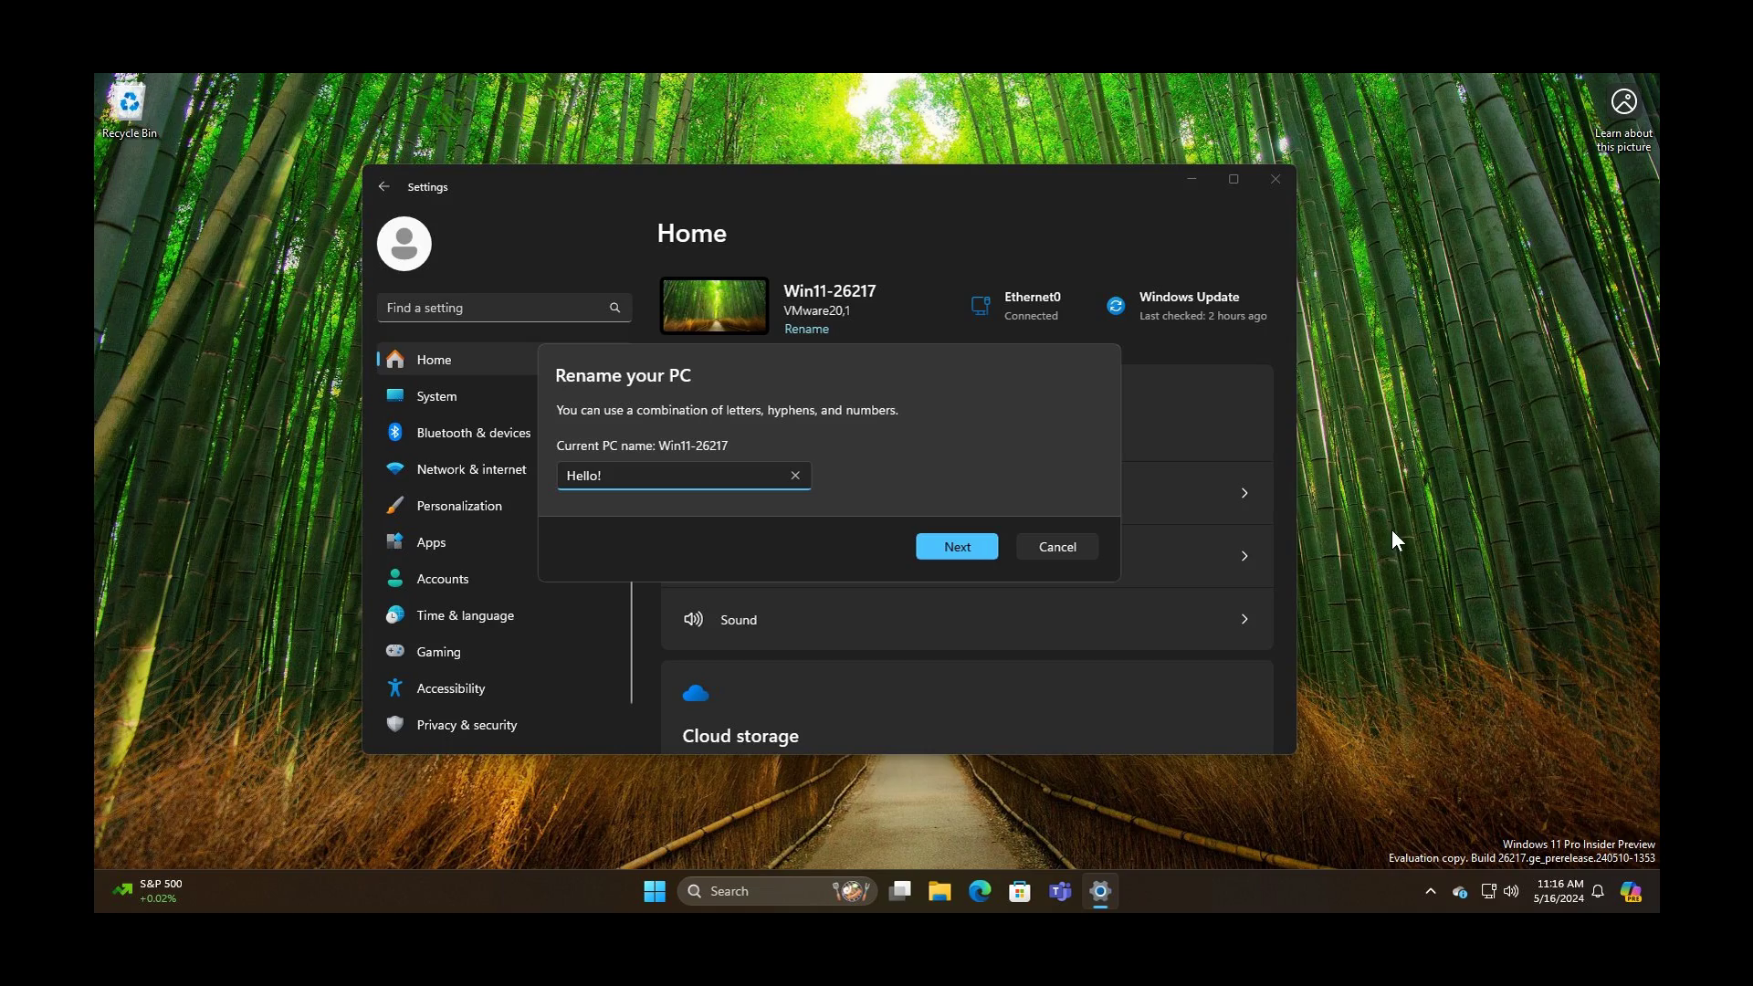
pyautogui.scroll(3, 1000, 615)
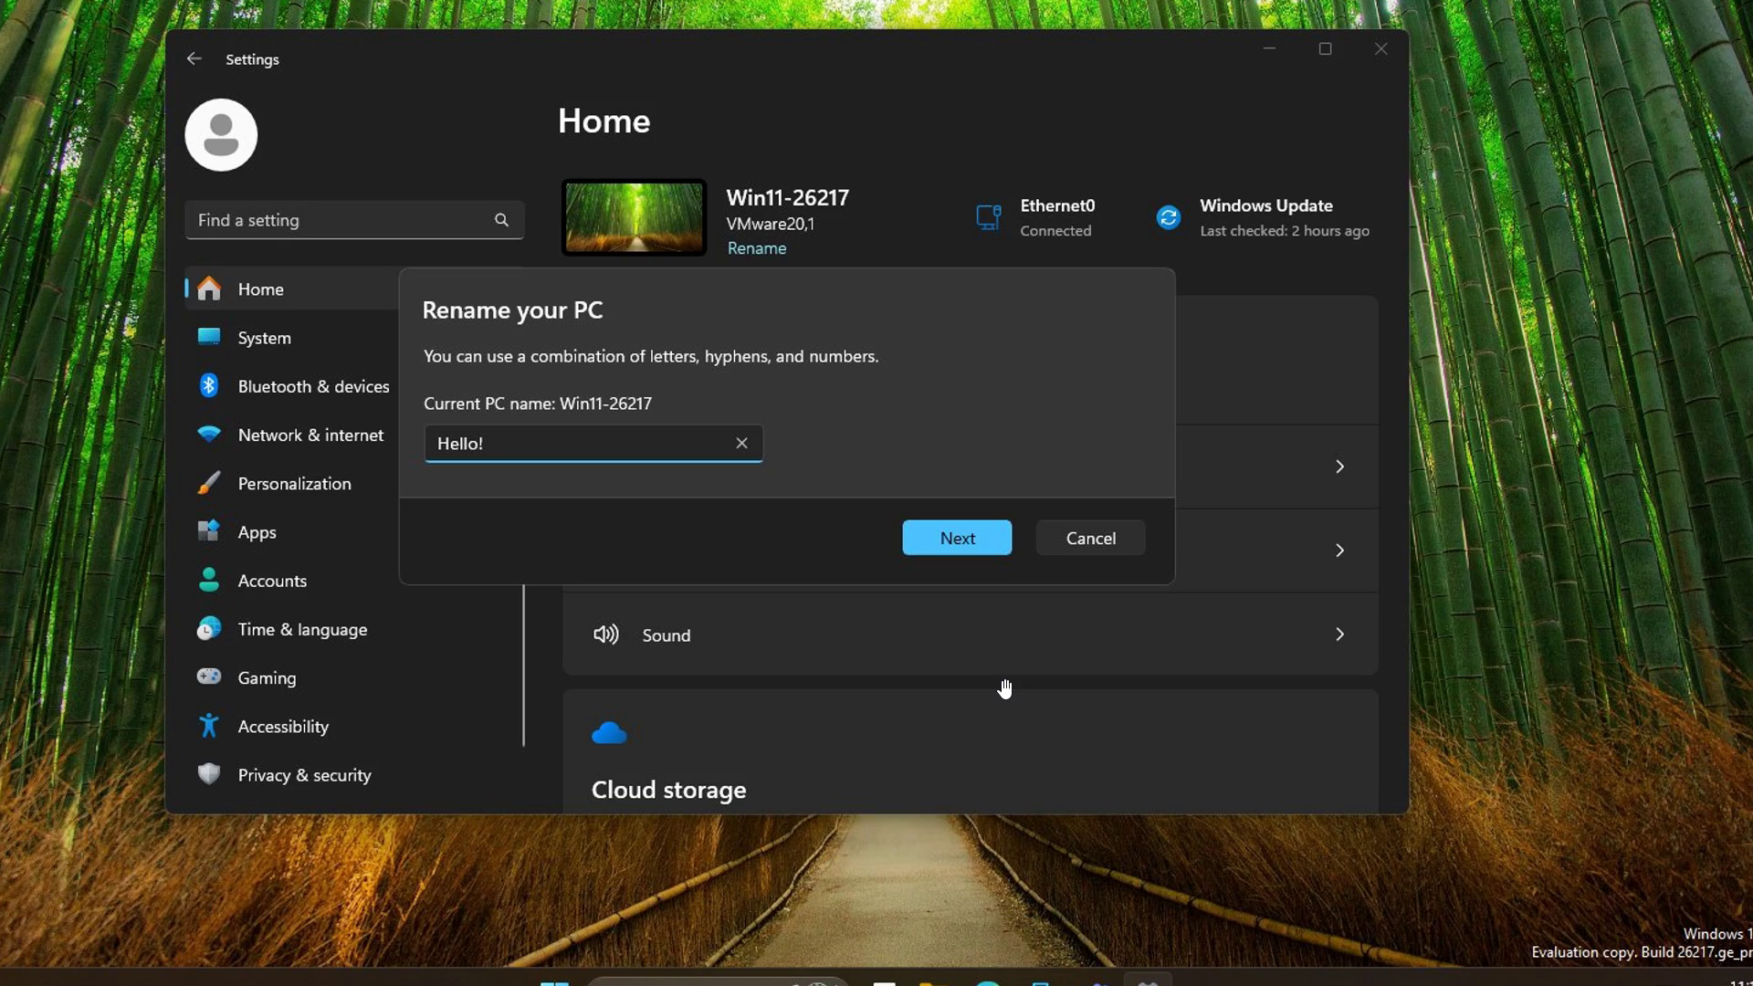
pyautogui.scroll(-3, 1004, 688)
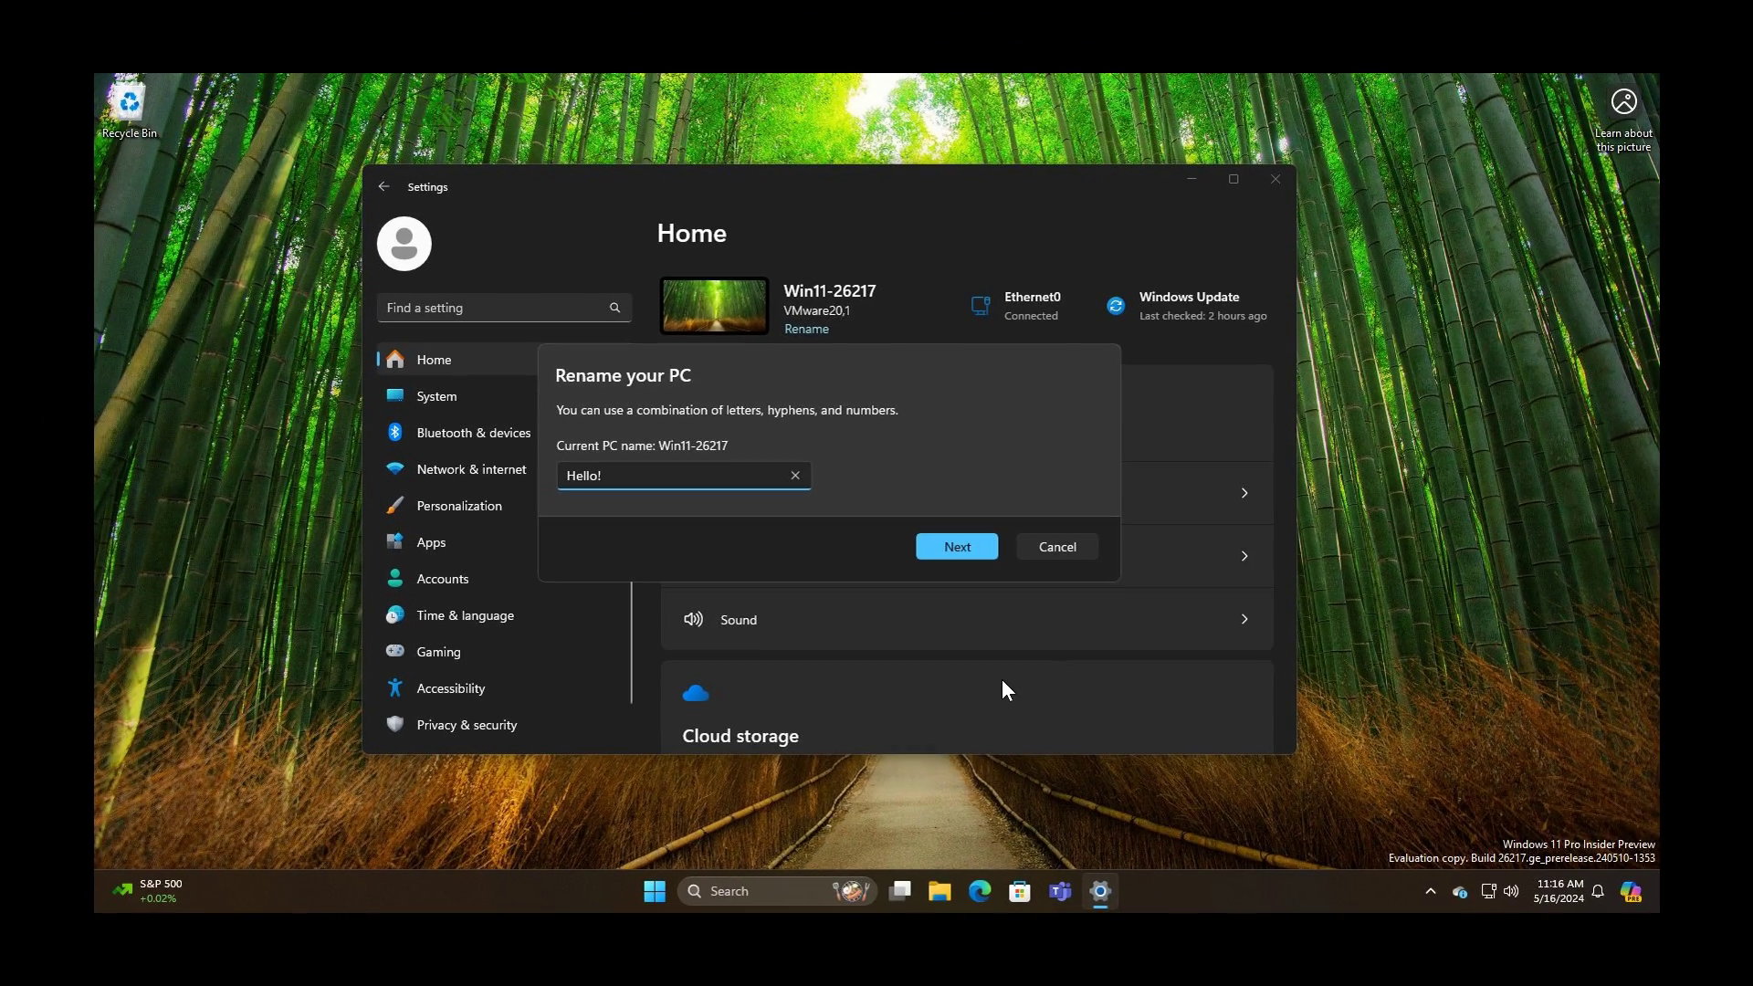
pyautogui.press('Right')
pyautogui.scroll(3, 1005, 681)
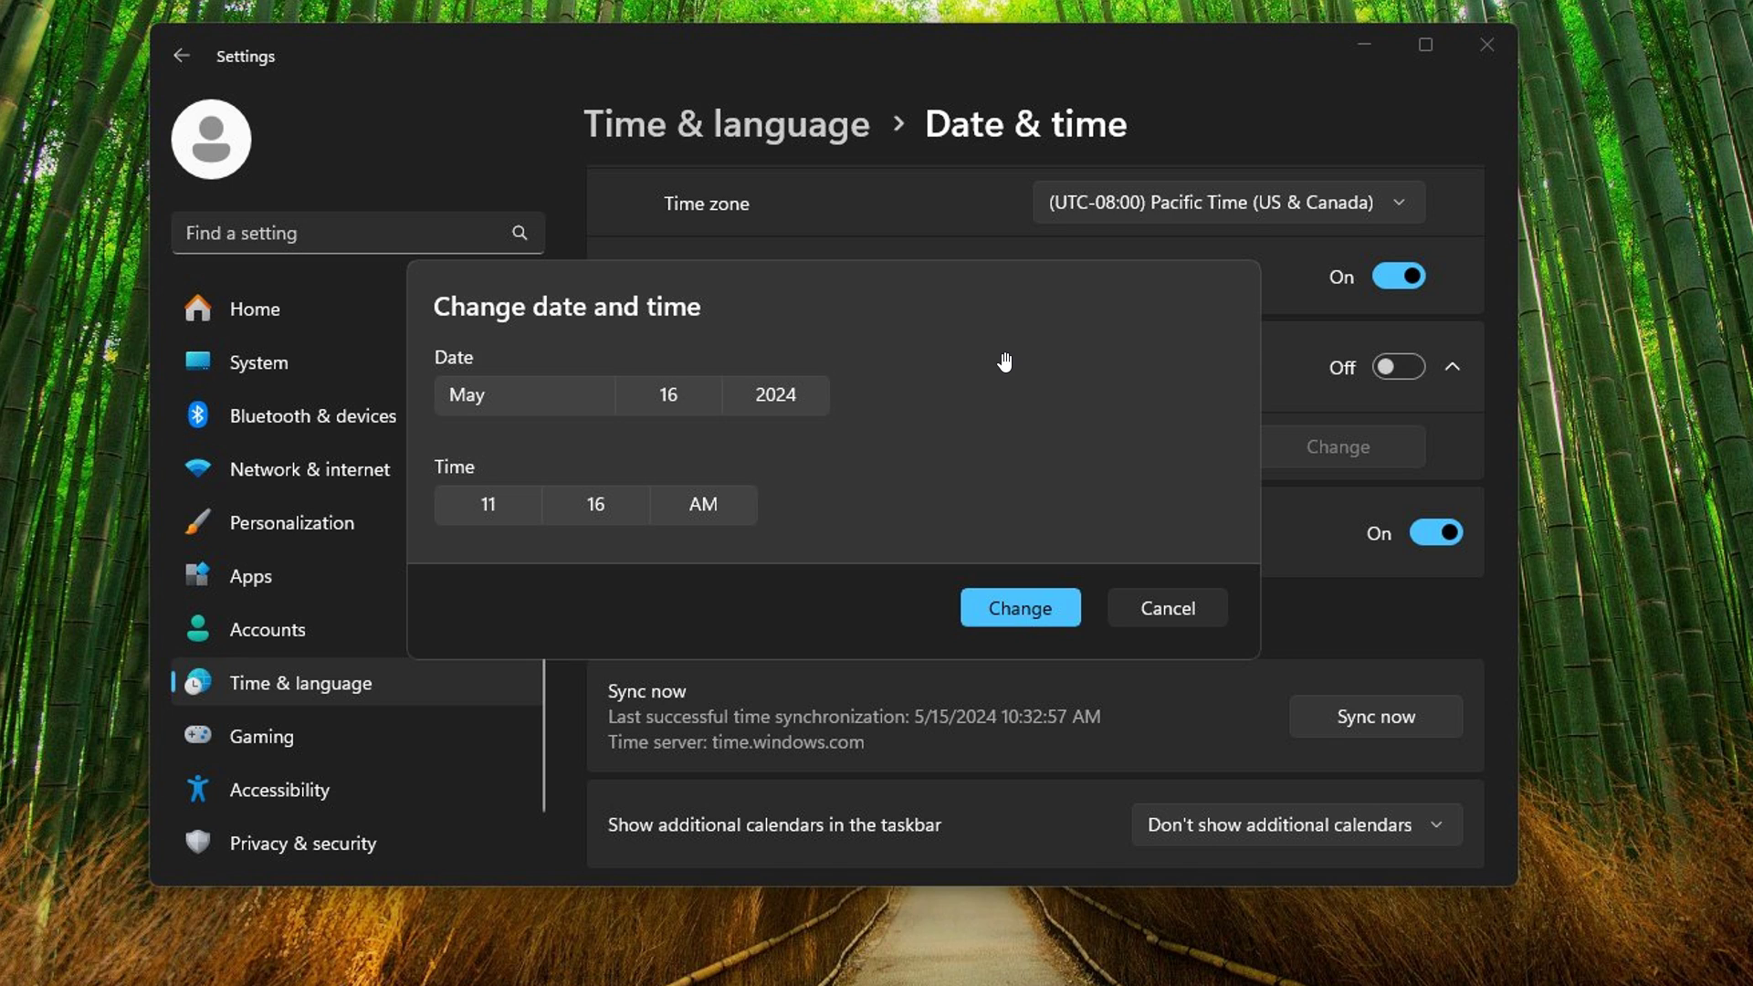
# Exit the full-screen photo, minimize Photos and launch Settings from Start
pyautogui.click(1637, 33)
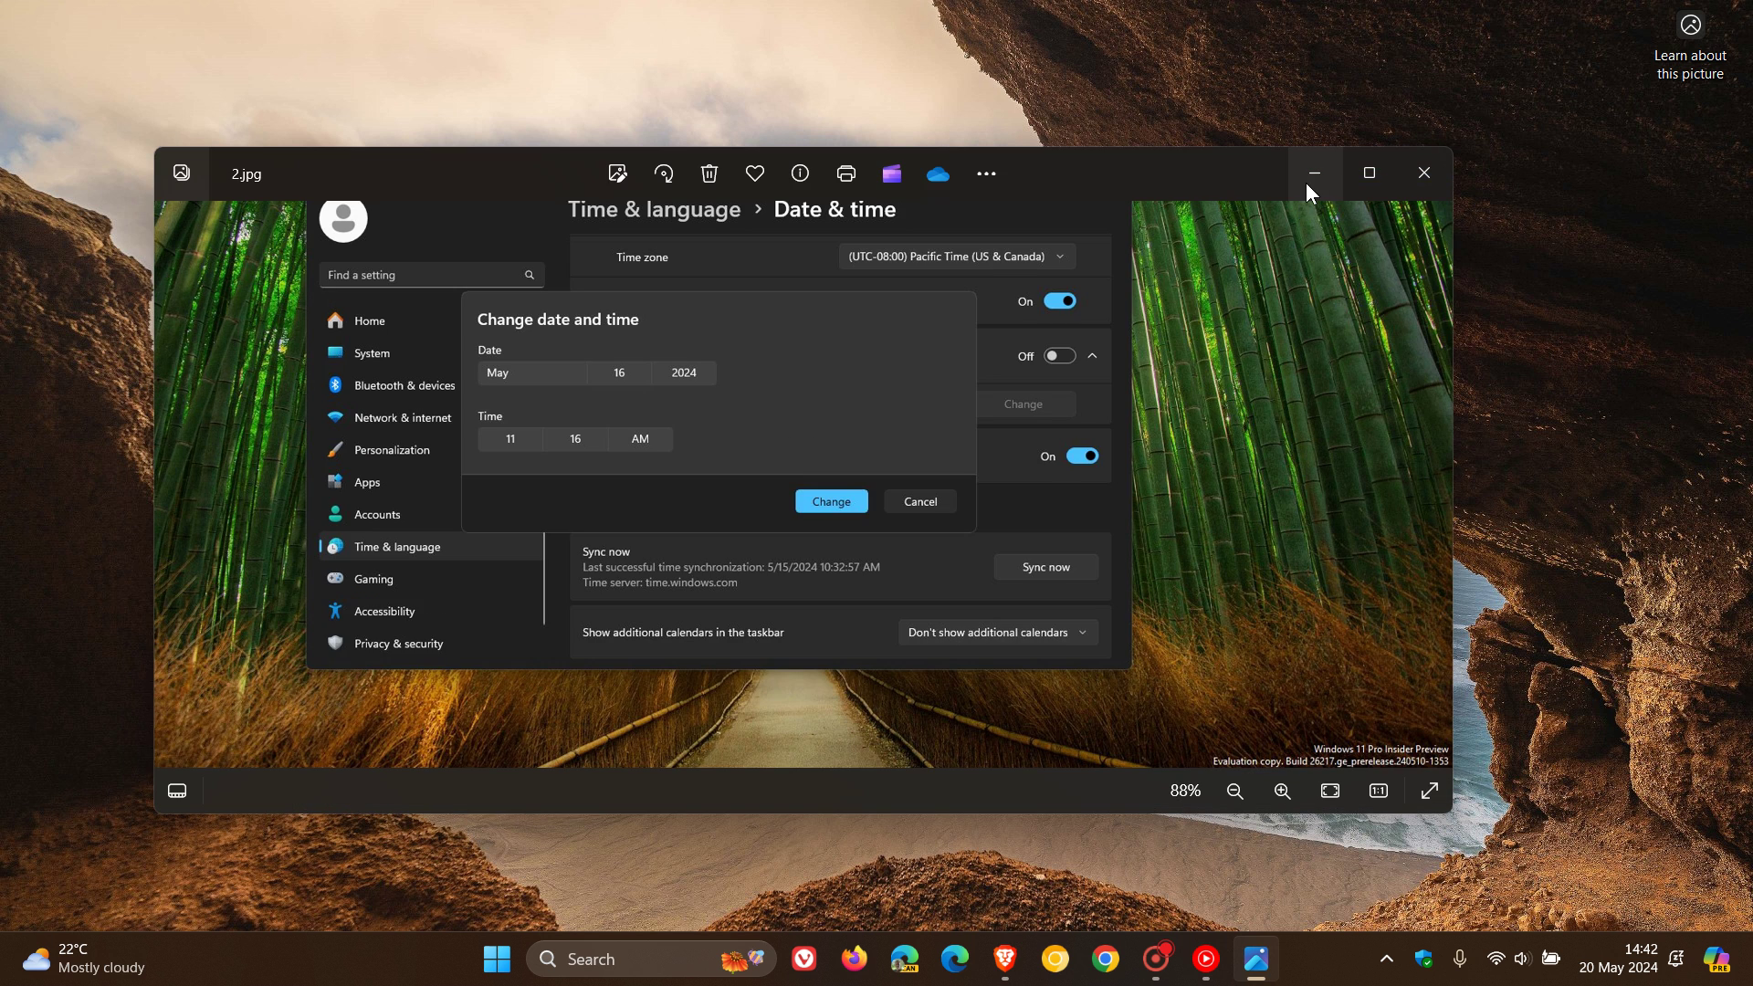
pyautogui.click(1307, 186)
pyautogui.click(496, 959)
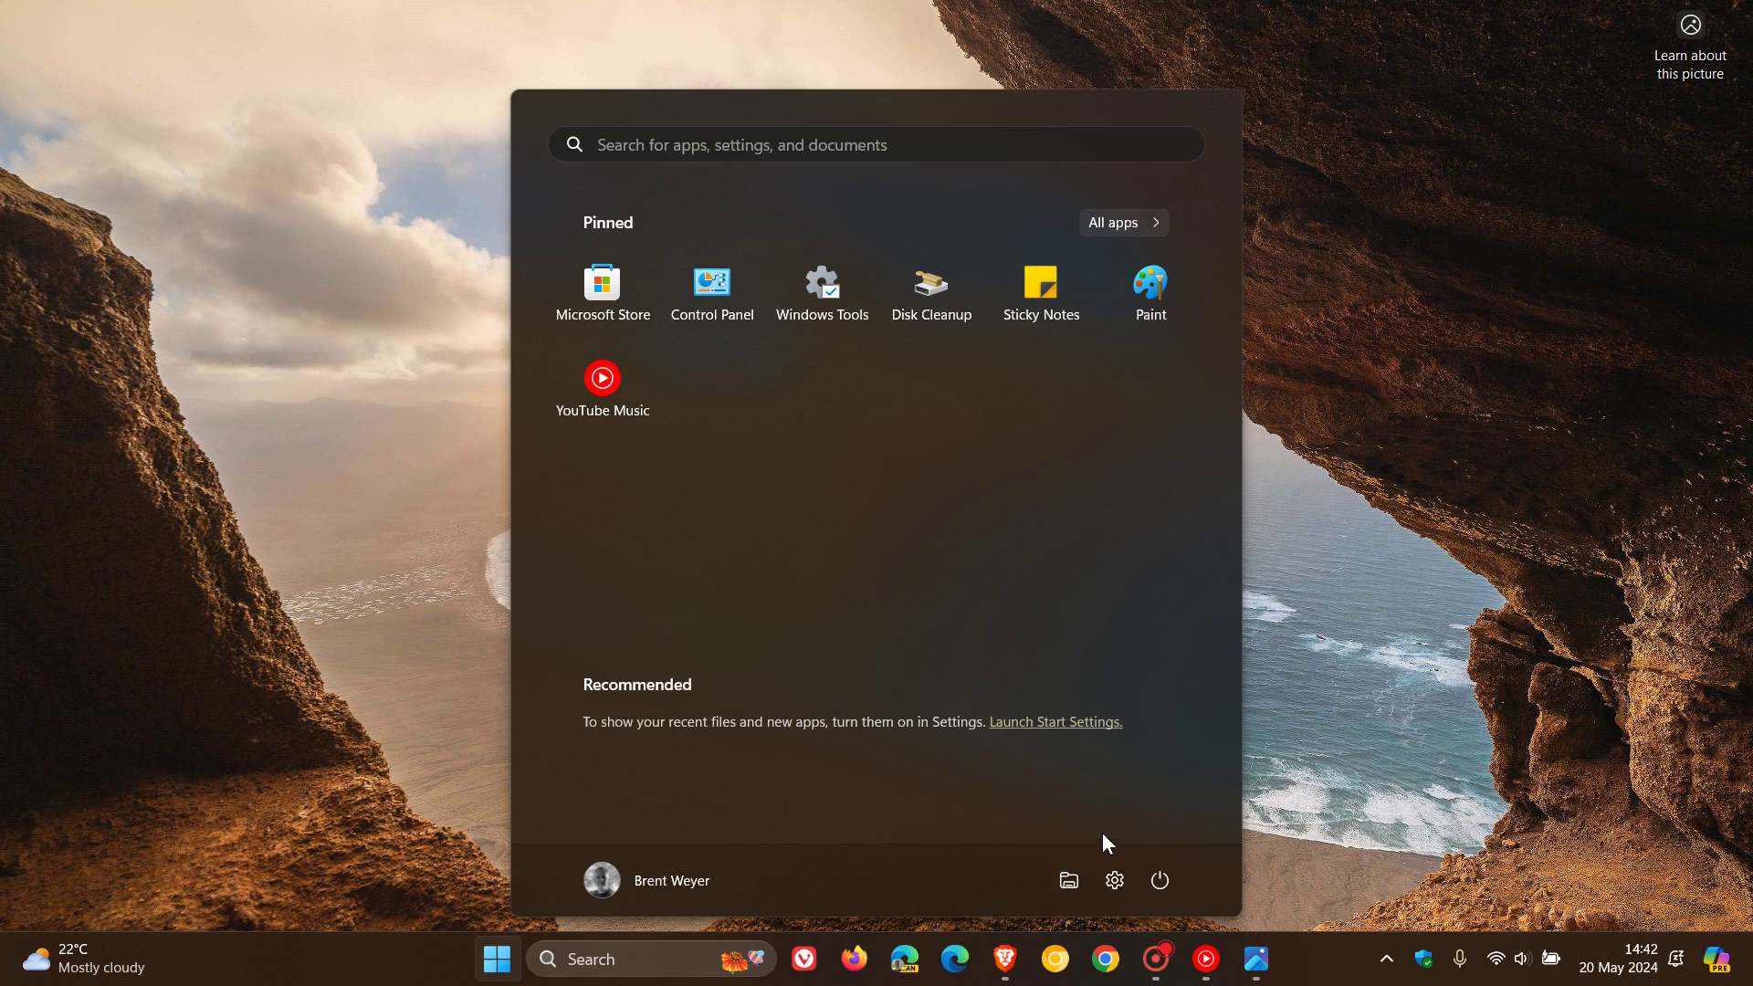
pyautogui.click(1114, 879)
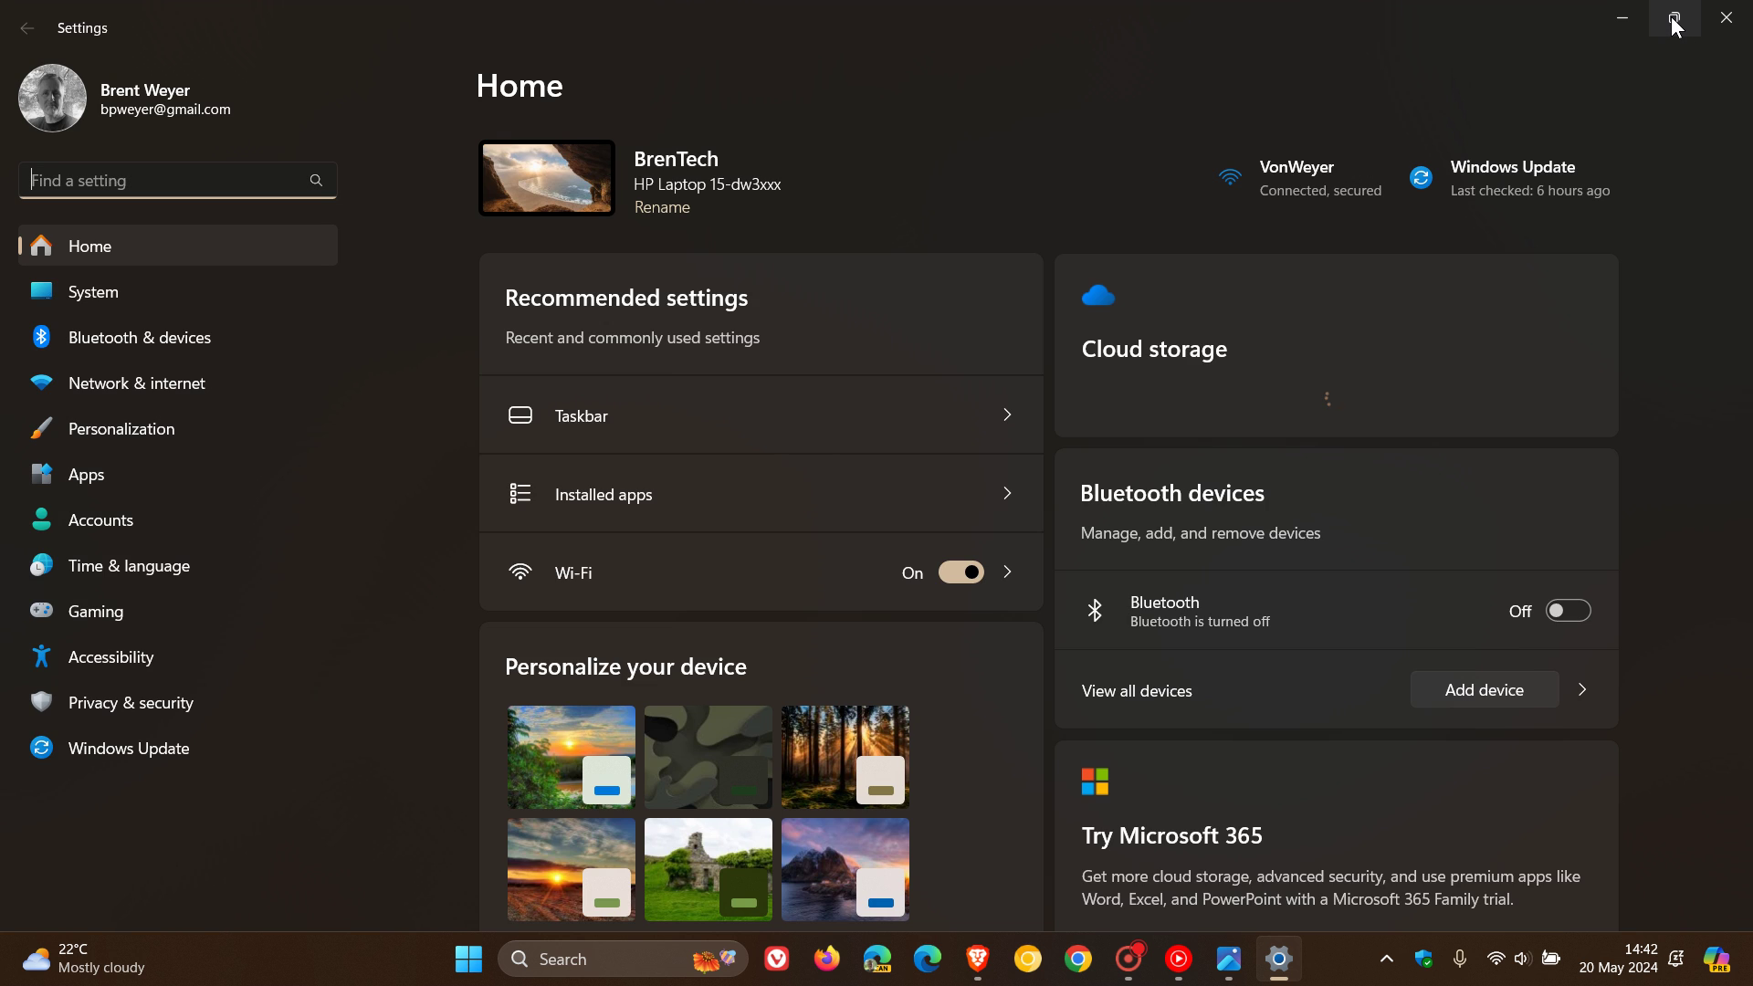
# In a smaller Settings window, go to System > About and open Rename this PC
pyautogui.click(1675, 20)
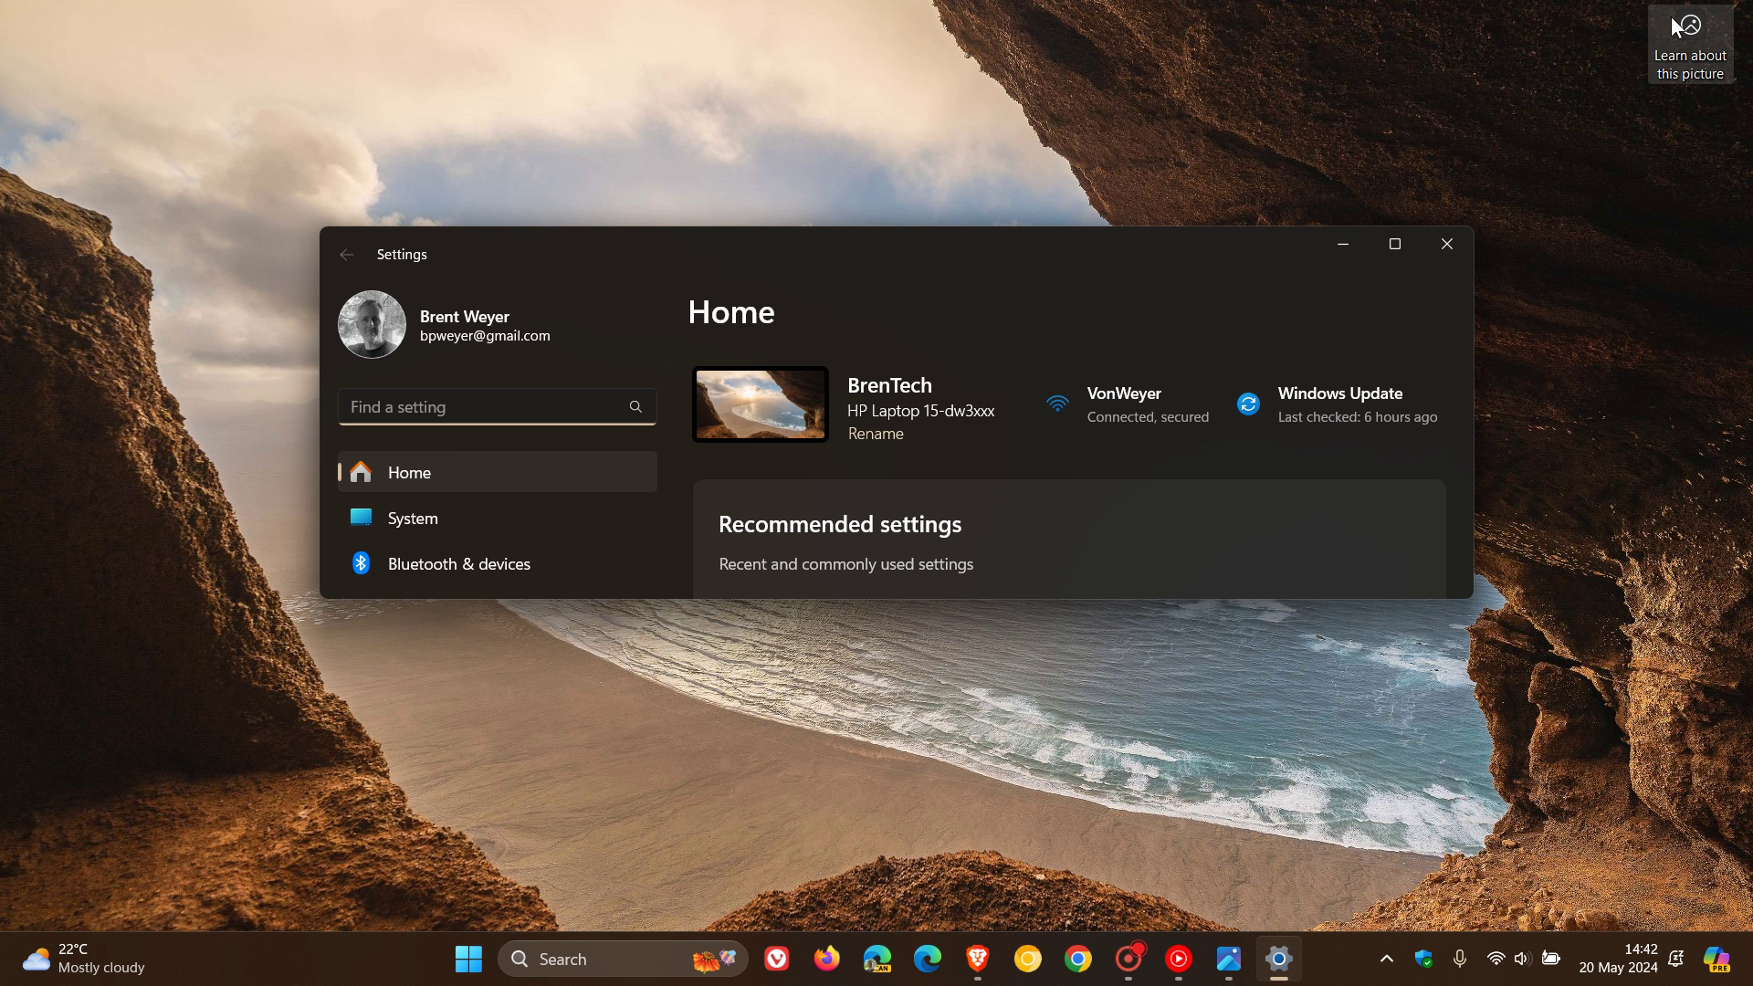
pyautogui.click(440, 522)
pyautogui.scroll(-15, 1136, 394)
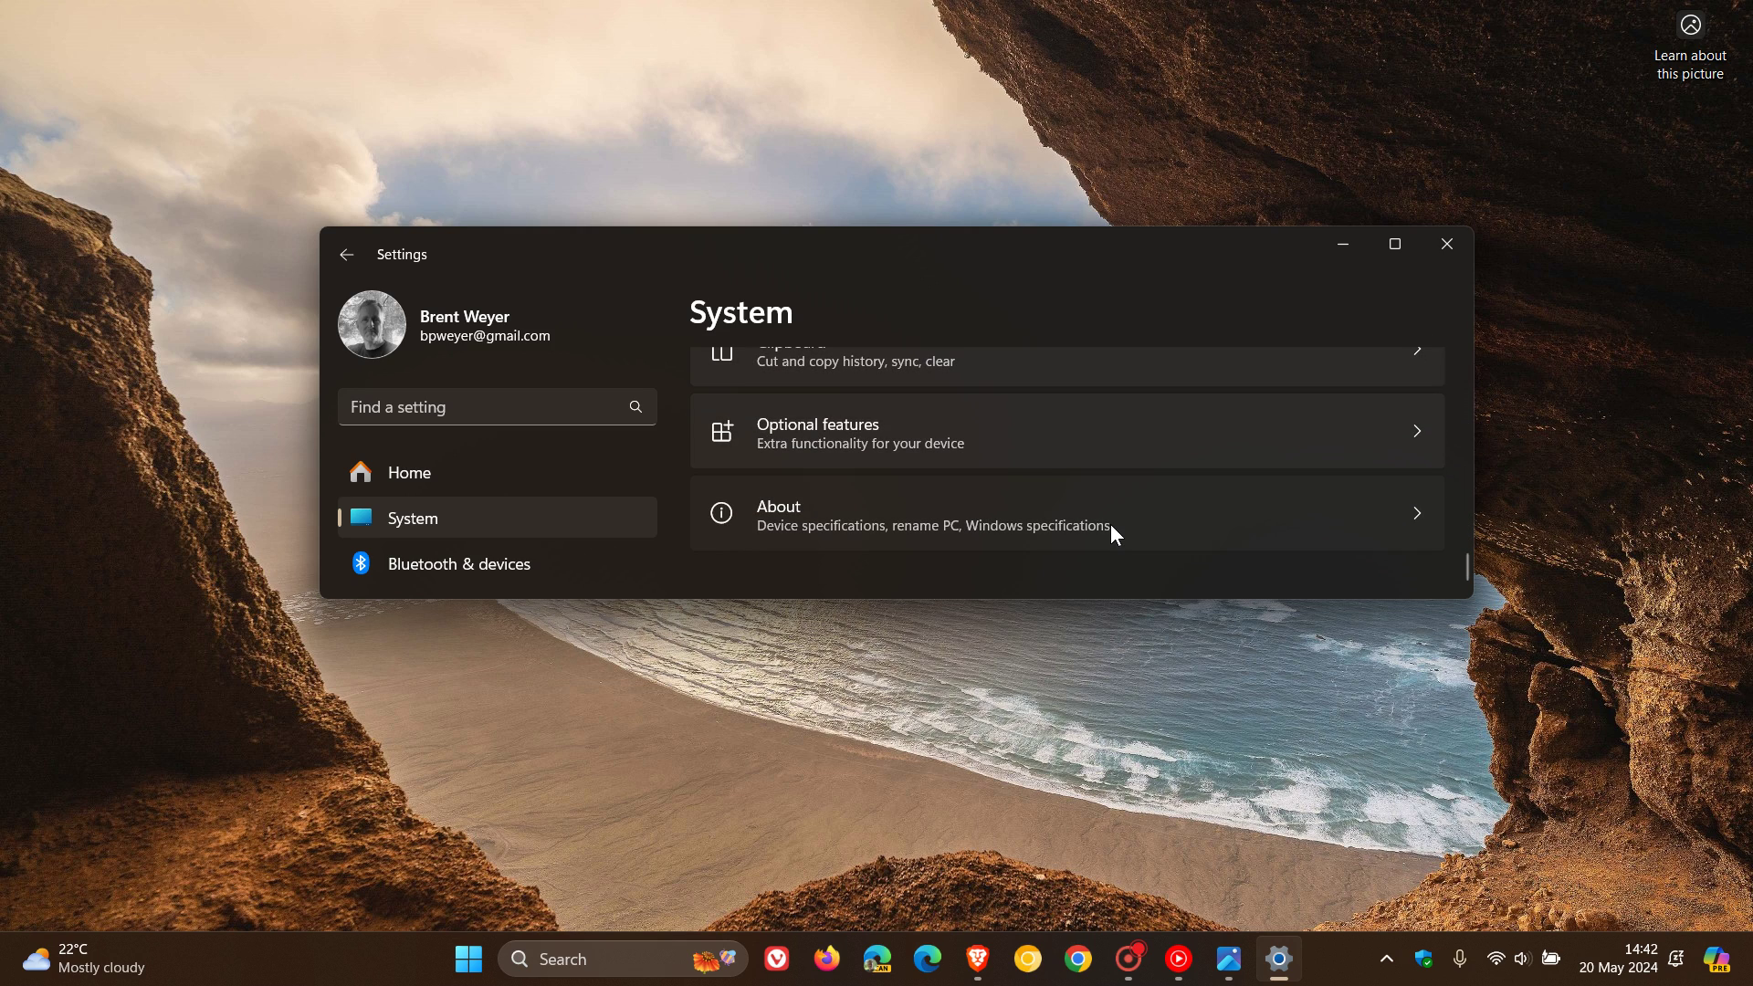
pyautogui.click(1110, 524)
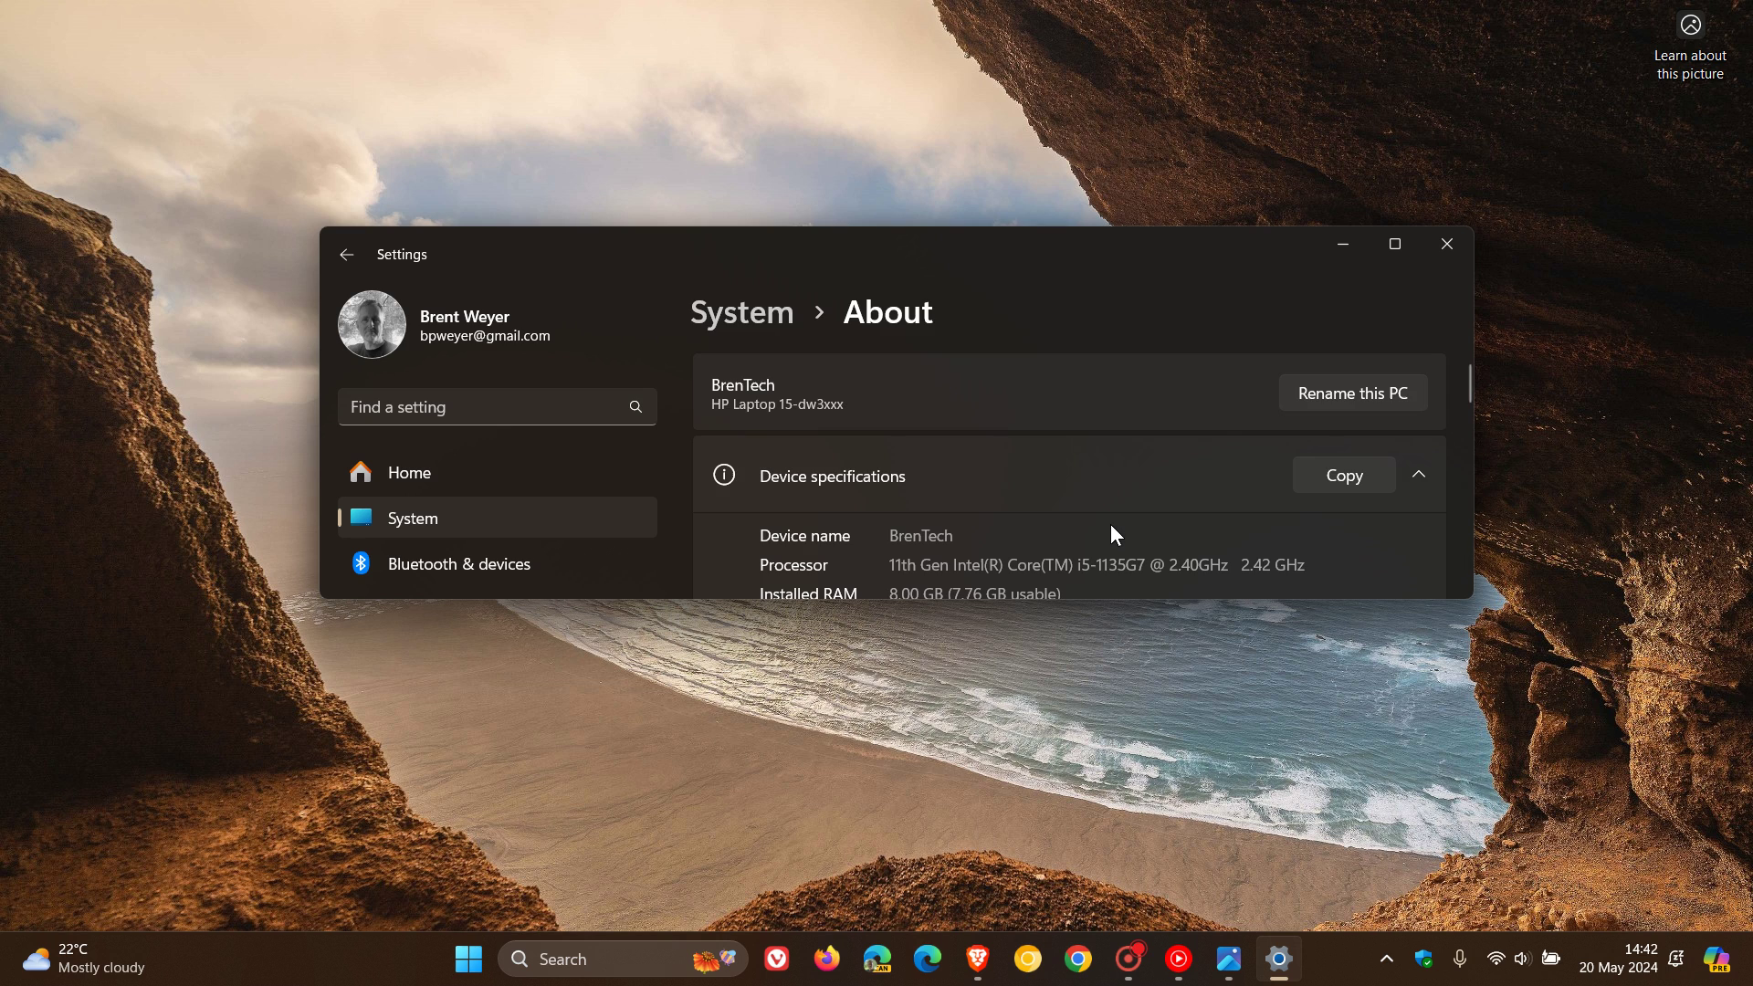
pyautogui.click(1330, 393)
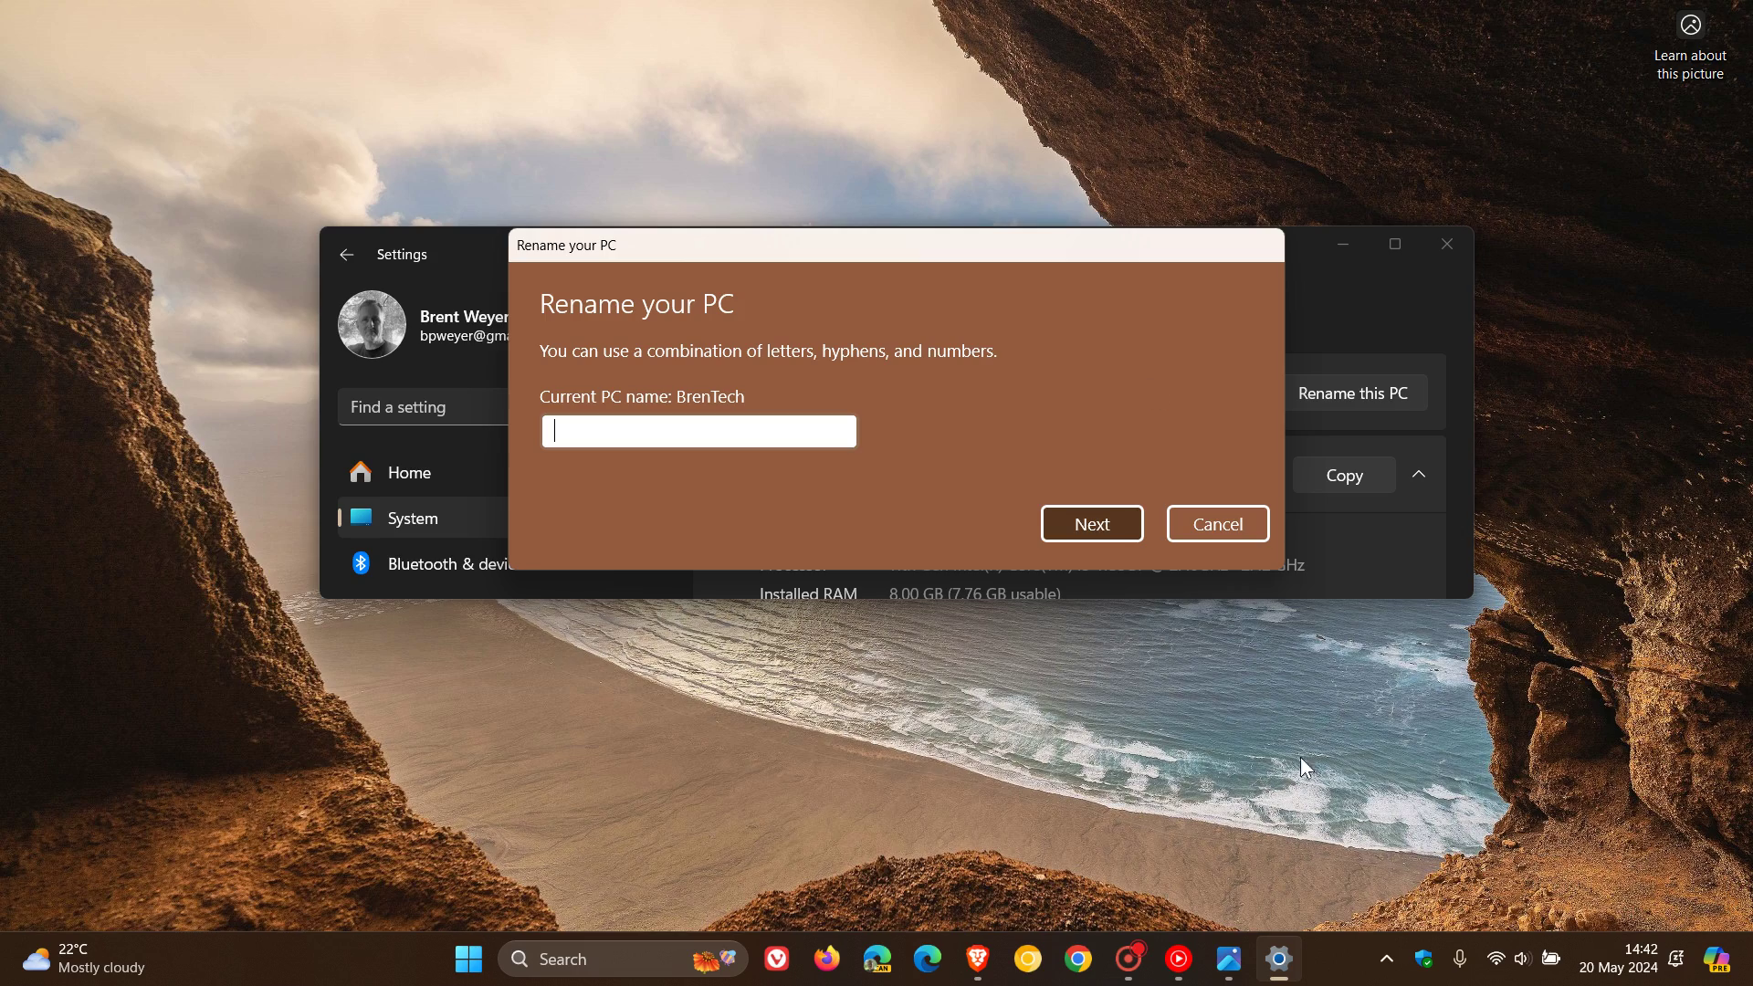
# View the new-style 2.jpg rename screenshot full screen, then minimize Photos to reveal the live dialog
pyautogui.click(1229, 958)
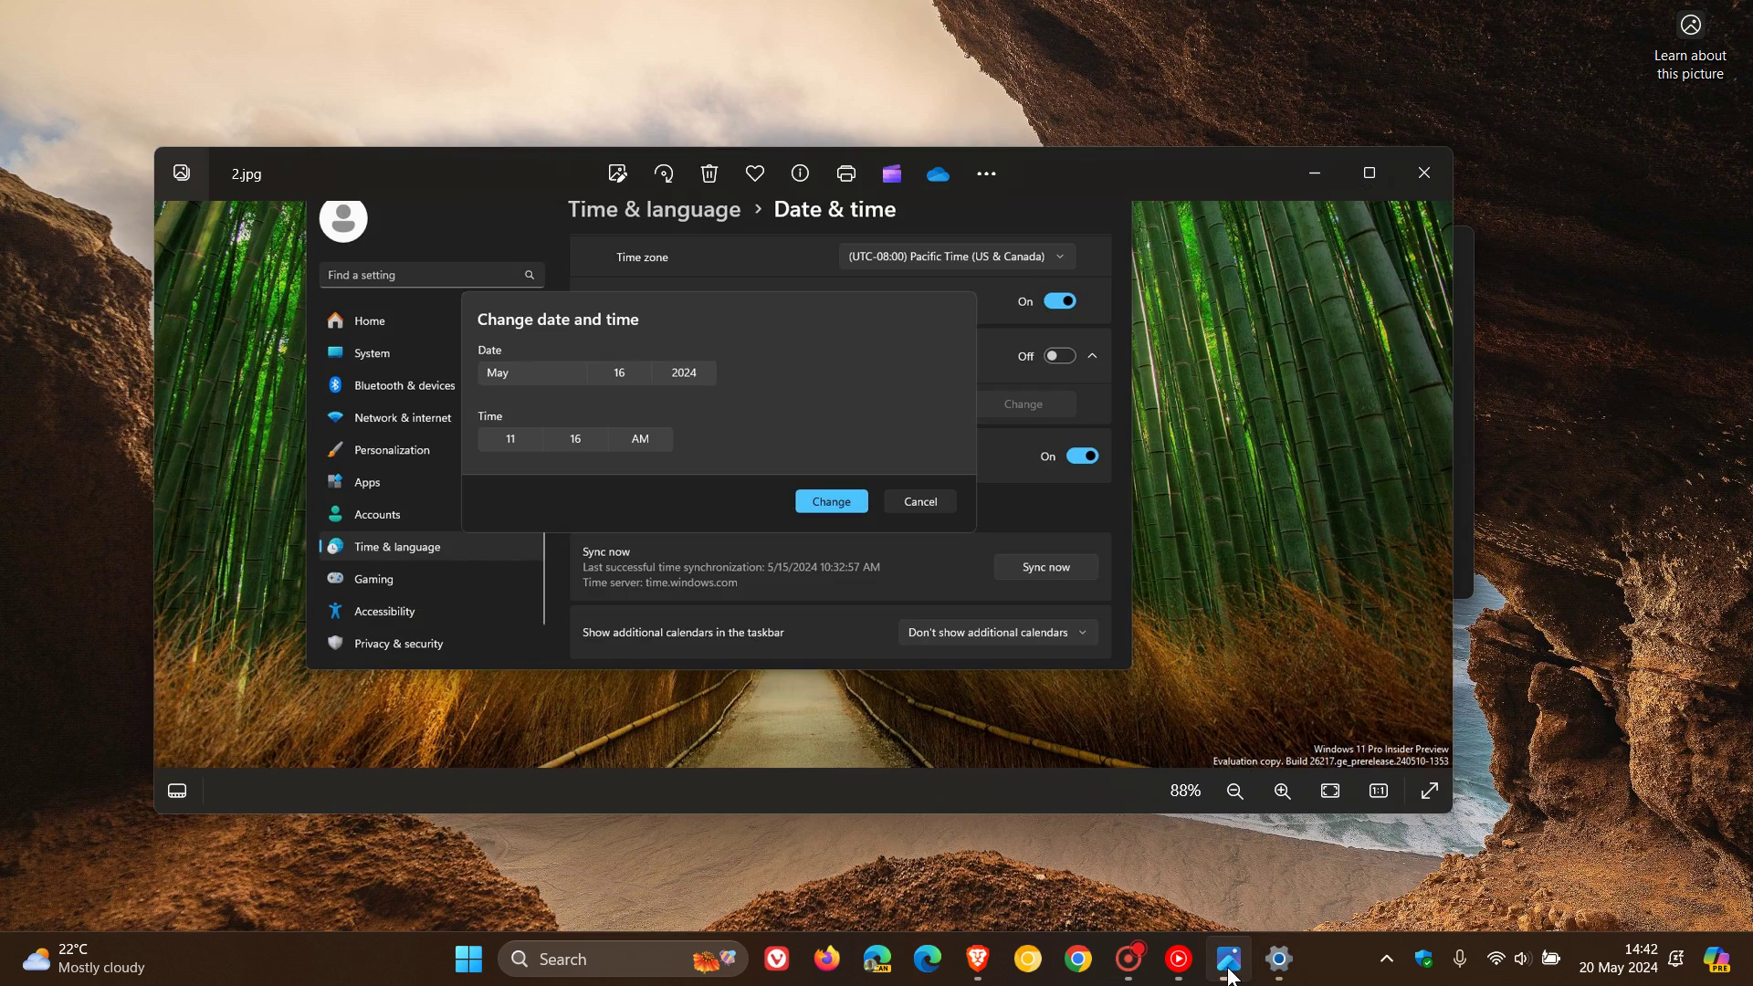
pyautogui.click(1431, 790)
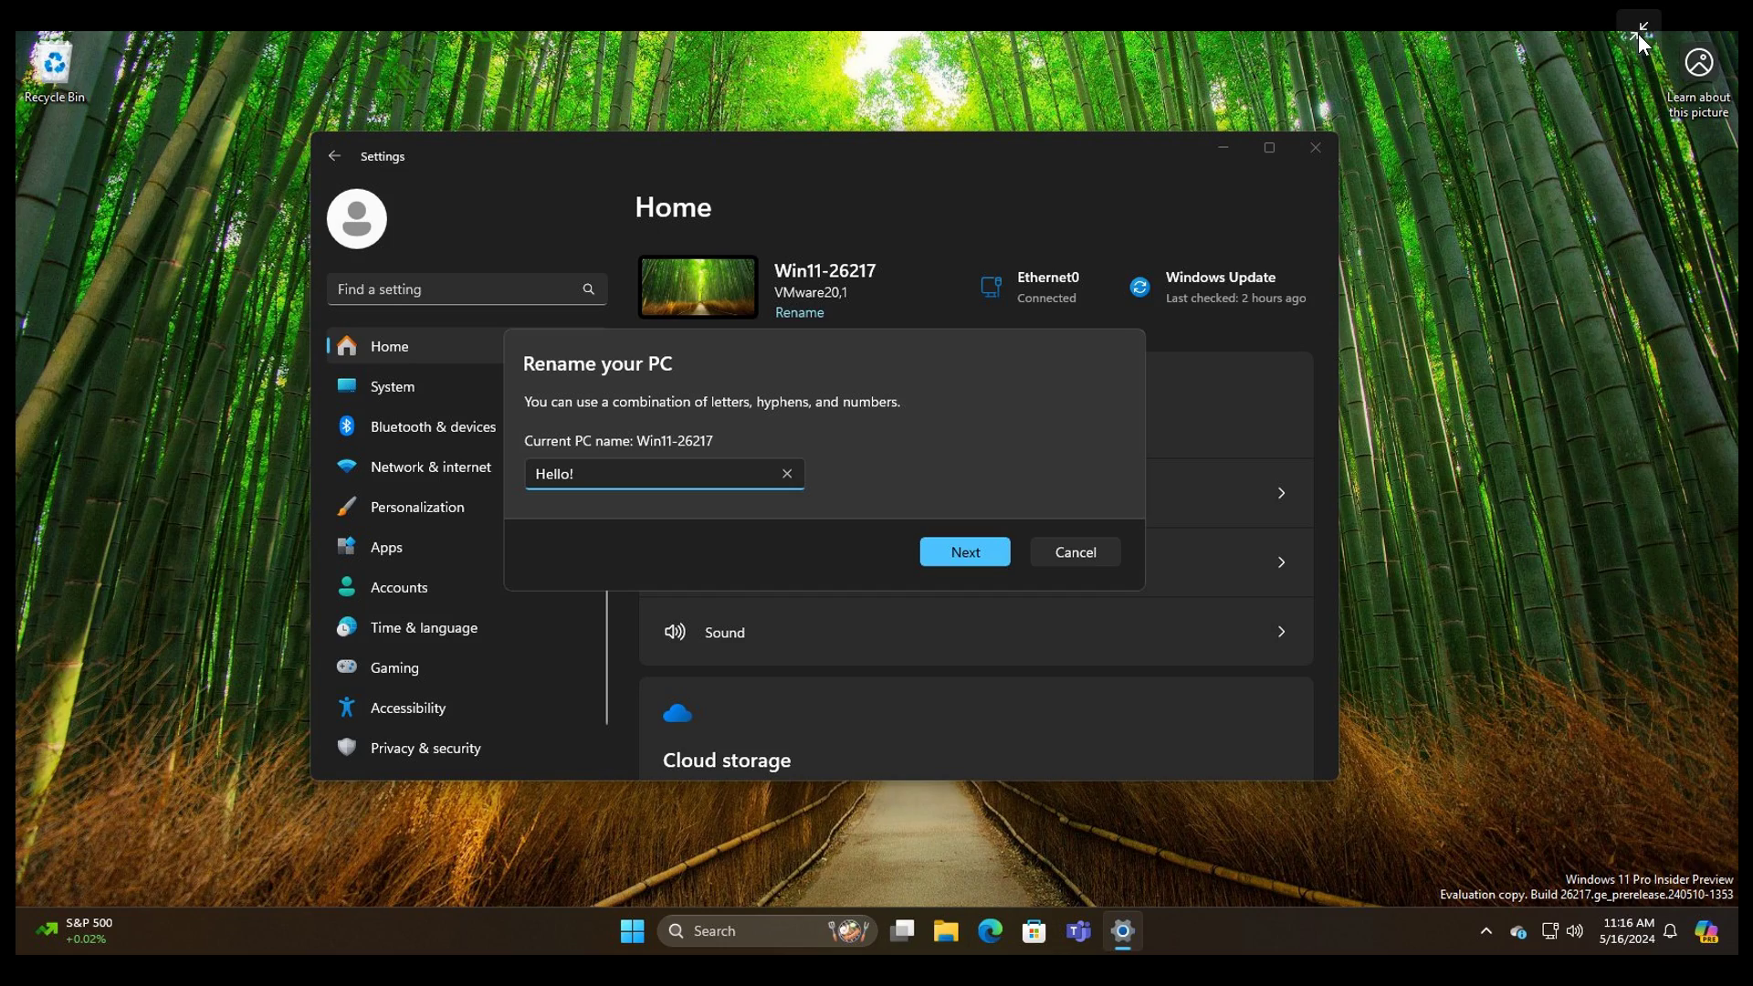
pyautogui.click(1638, 33)
pyautogui.click(1332, 171)
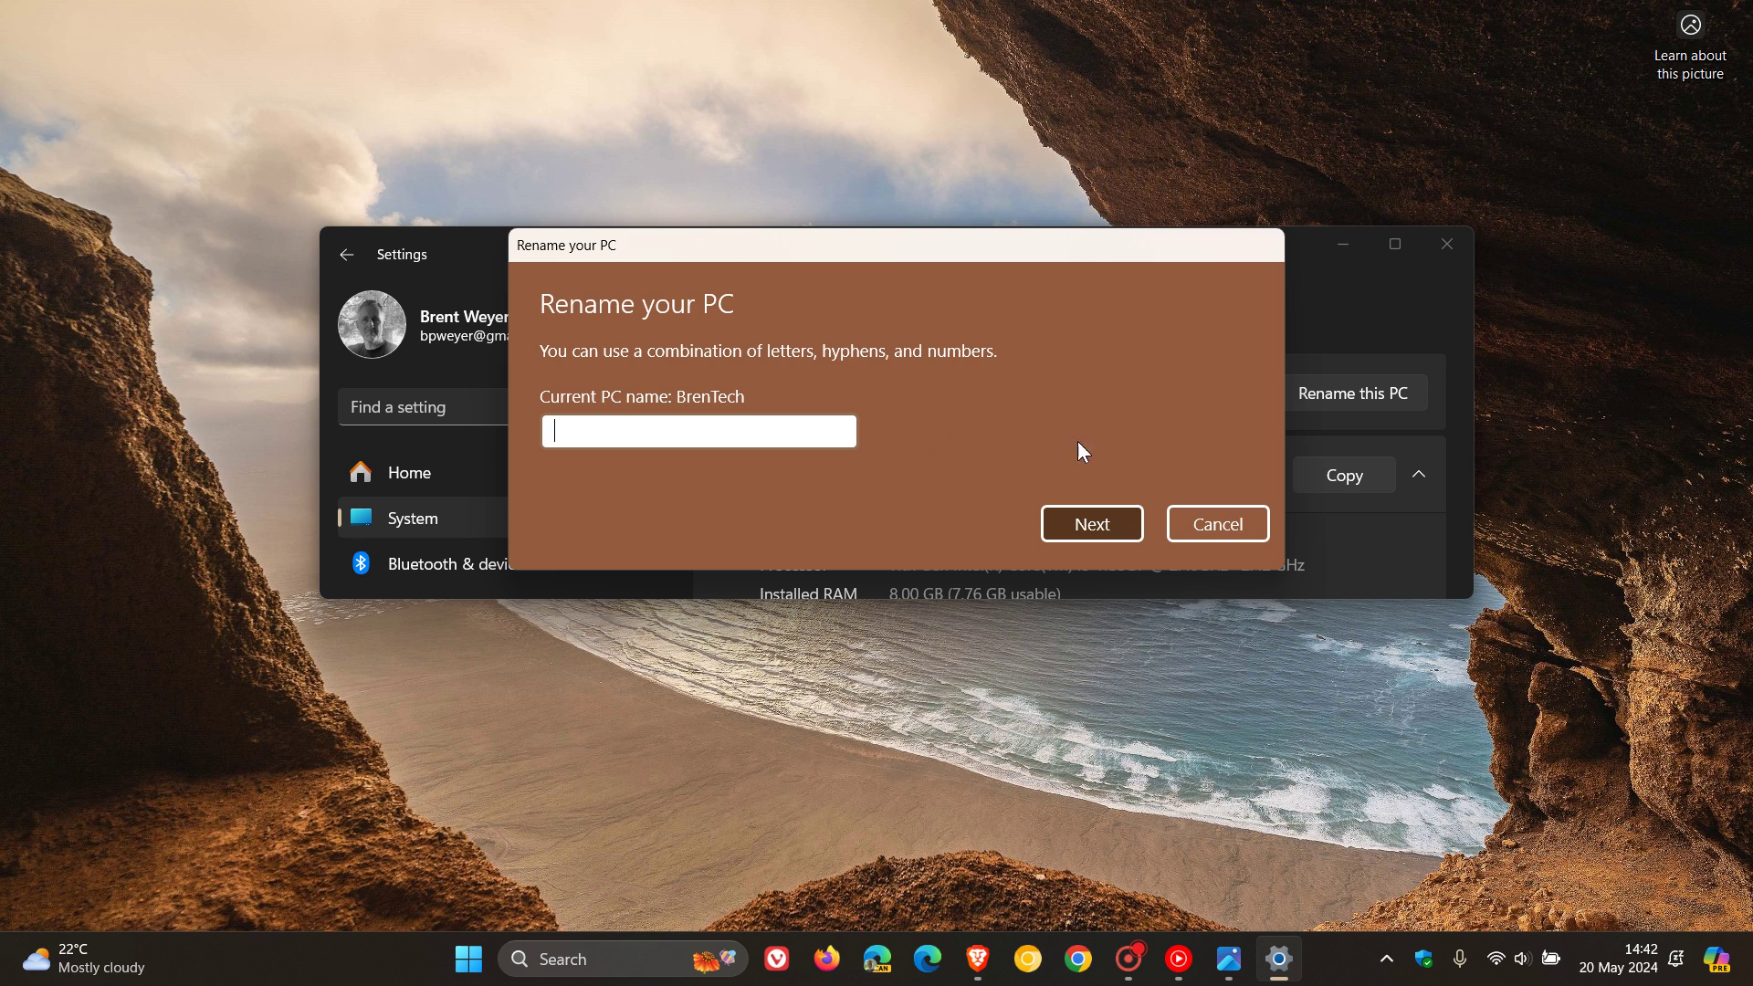
# Cancel the rename and open Time & language with Settings maximized
pyautogui.click(1220, 526)
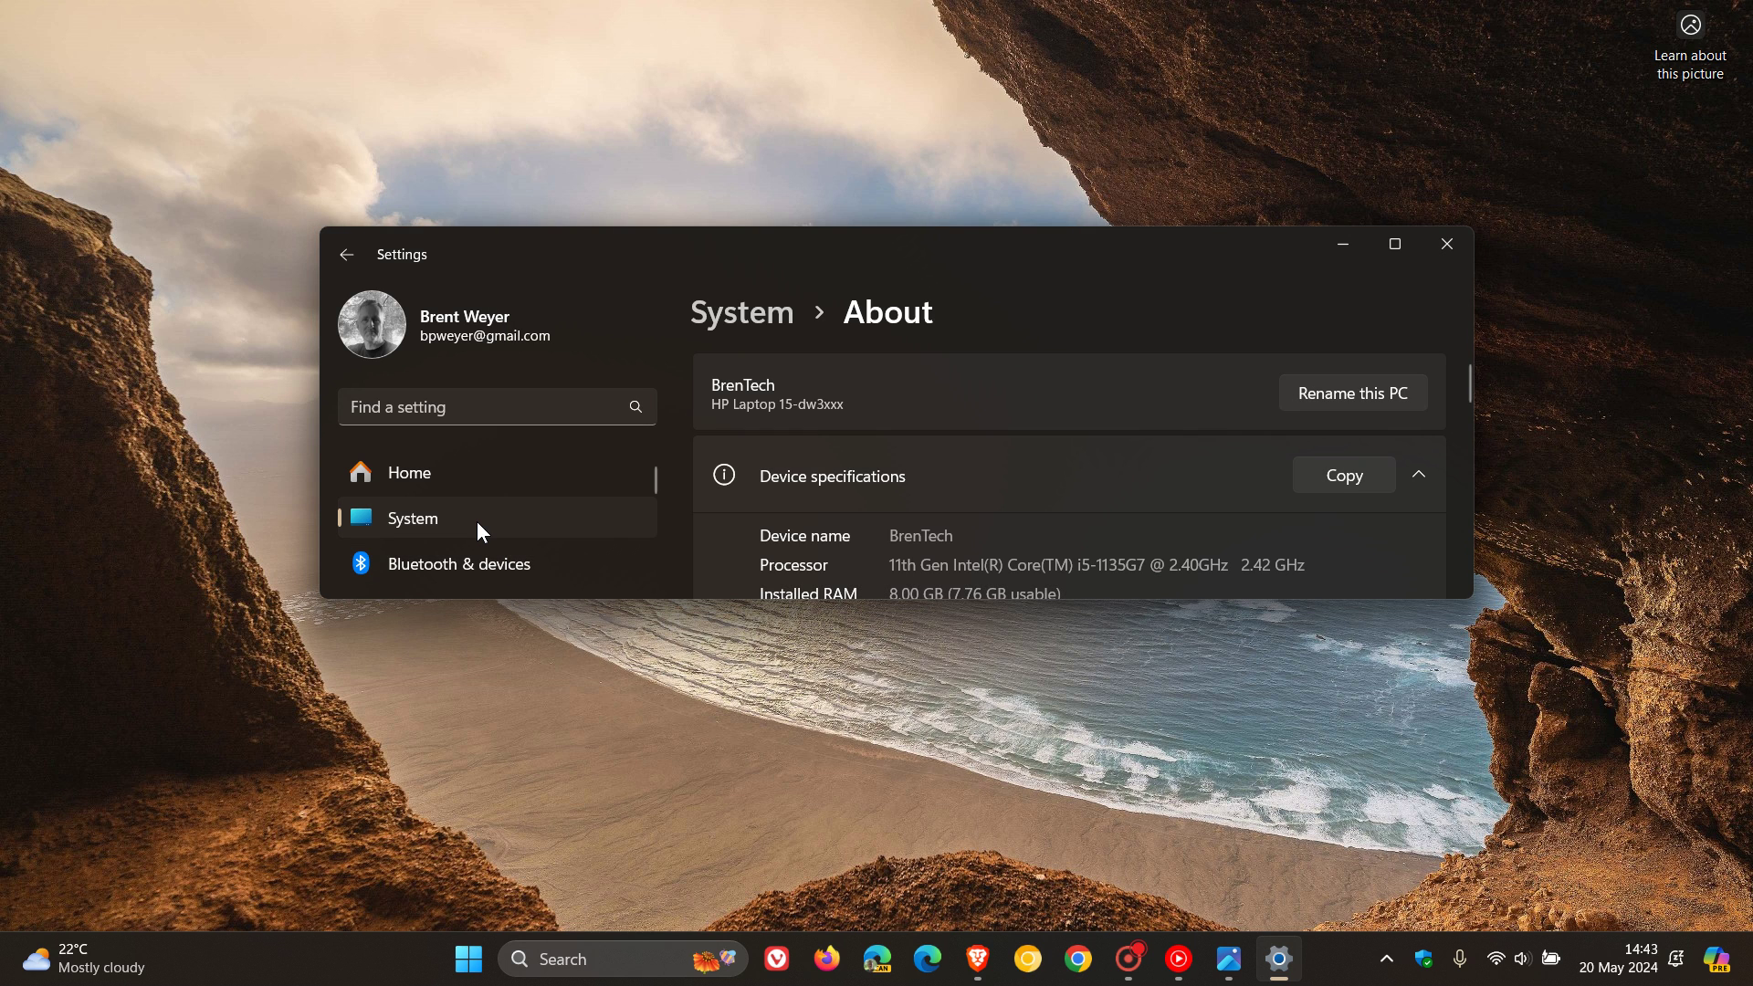
pyautogui.scroll(-5, 474, 512)
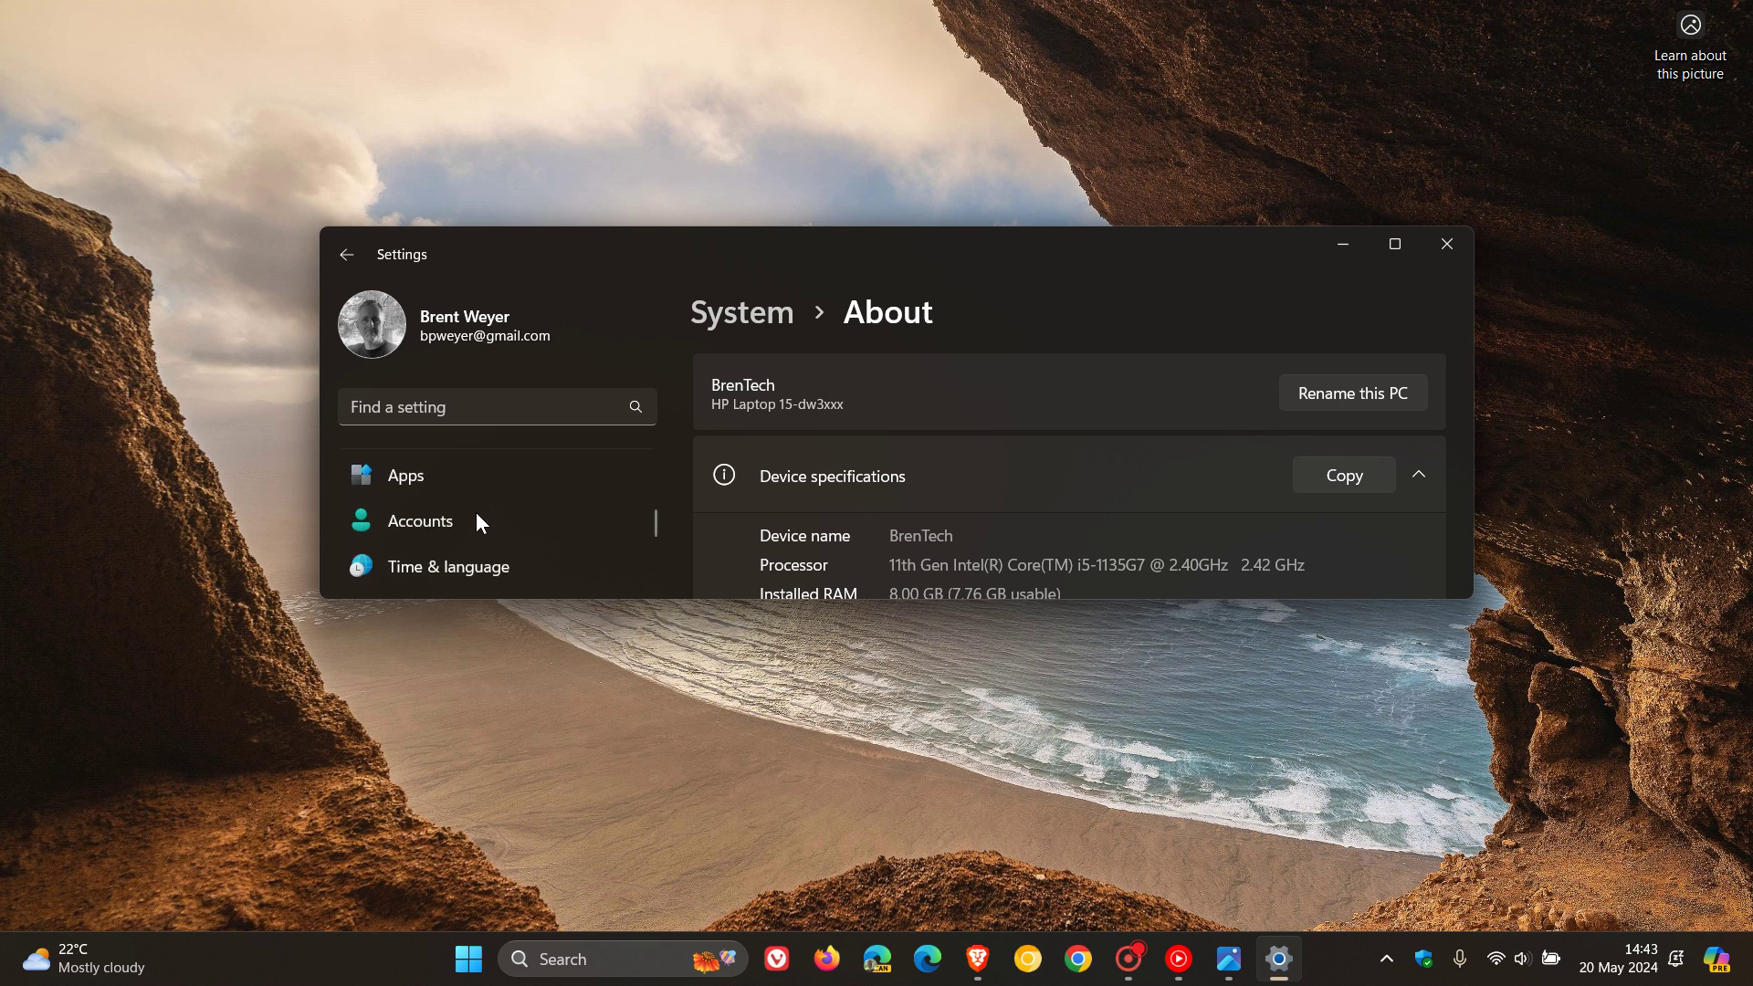
pyautogui.click(475, 469)
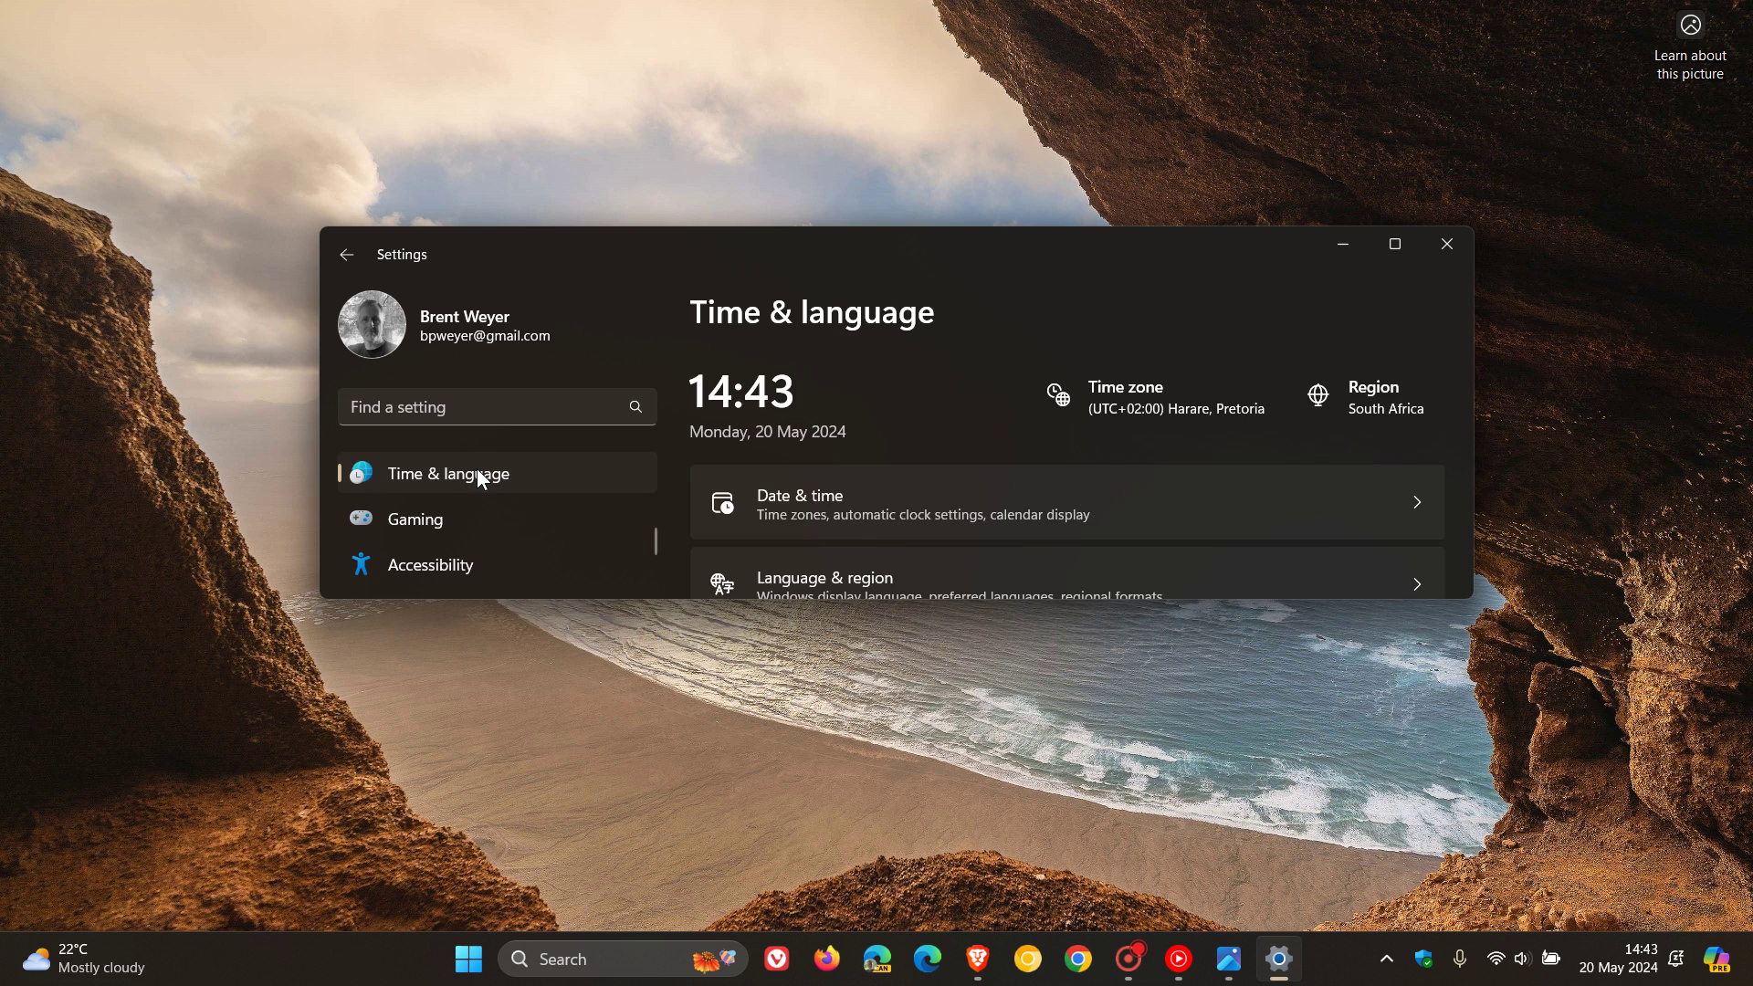
pyautogui.click(1395, 242)
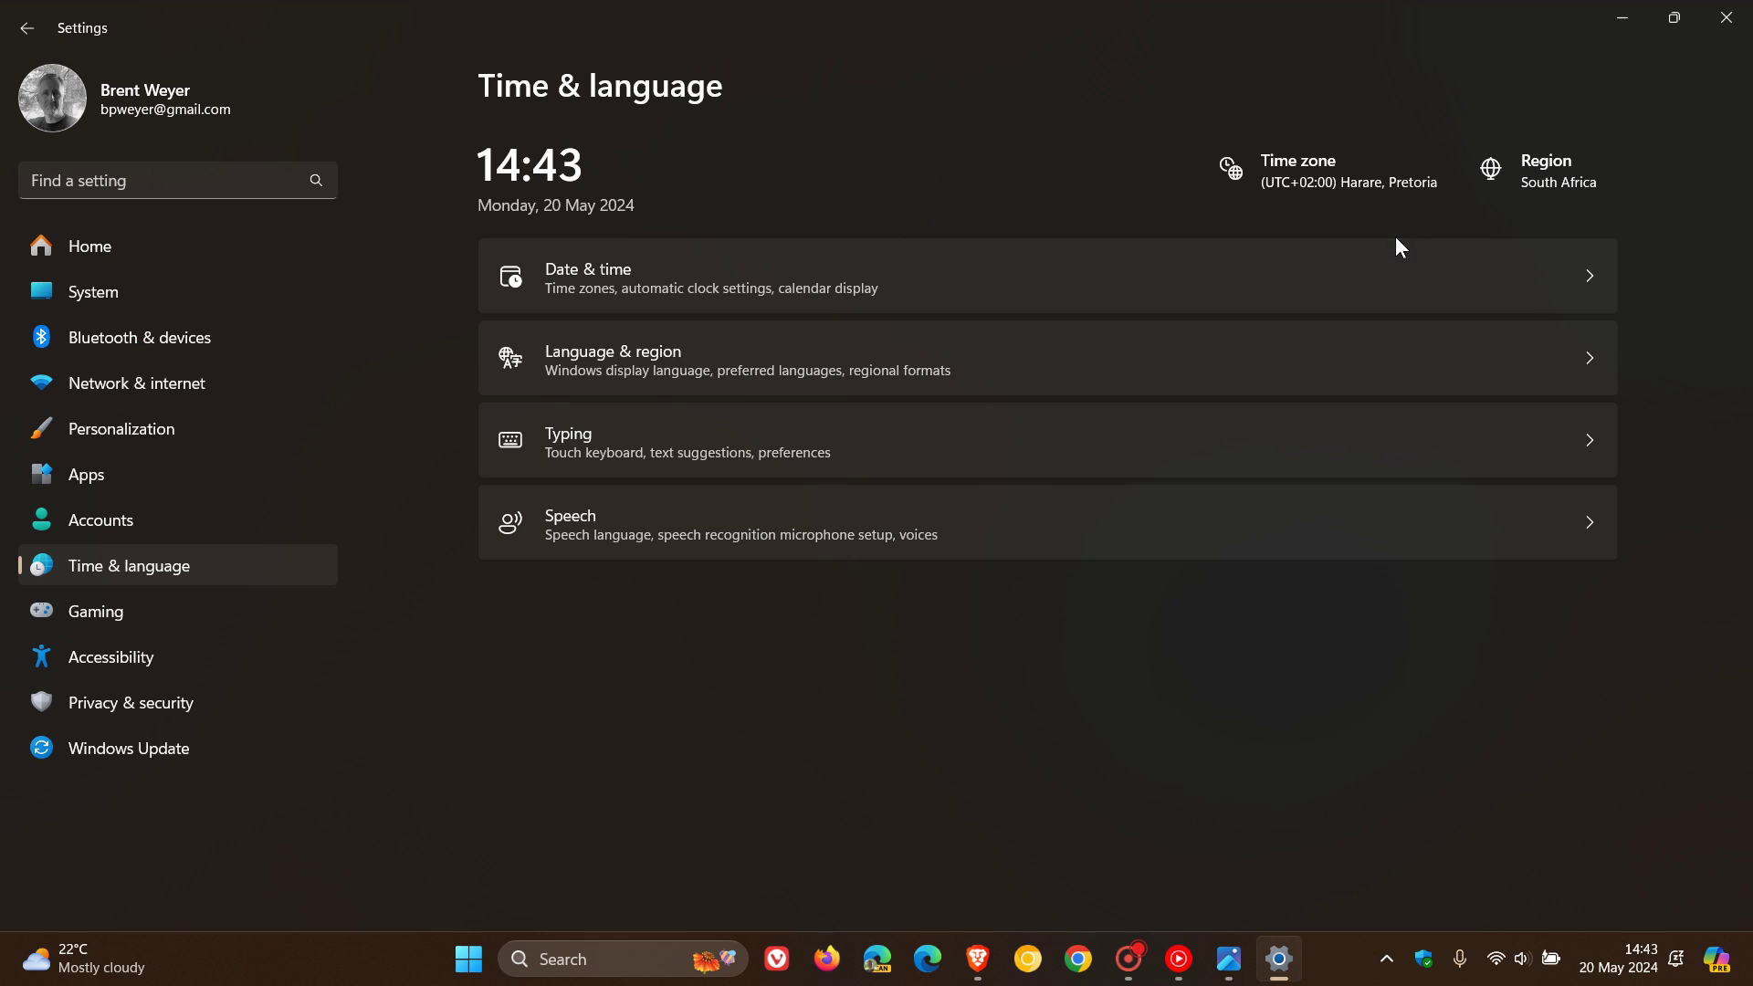
# On Date & time, switch Set time automatically Off and open the Change dialog
pyautogui.click(1052, 287)
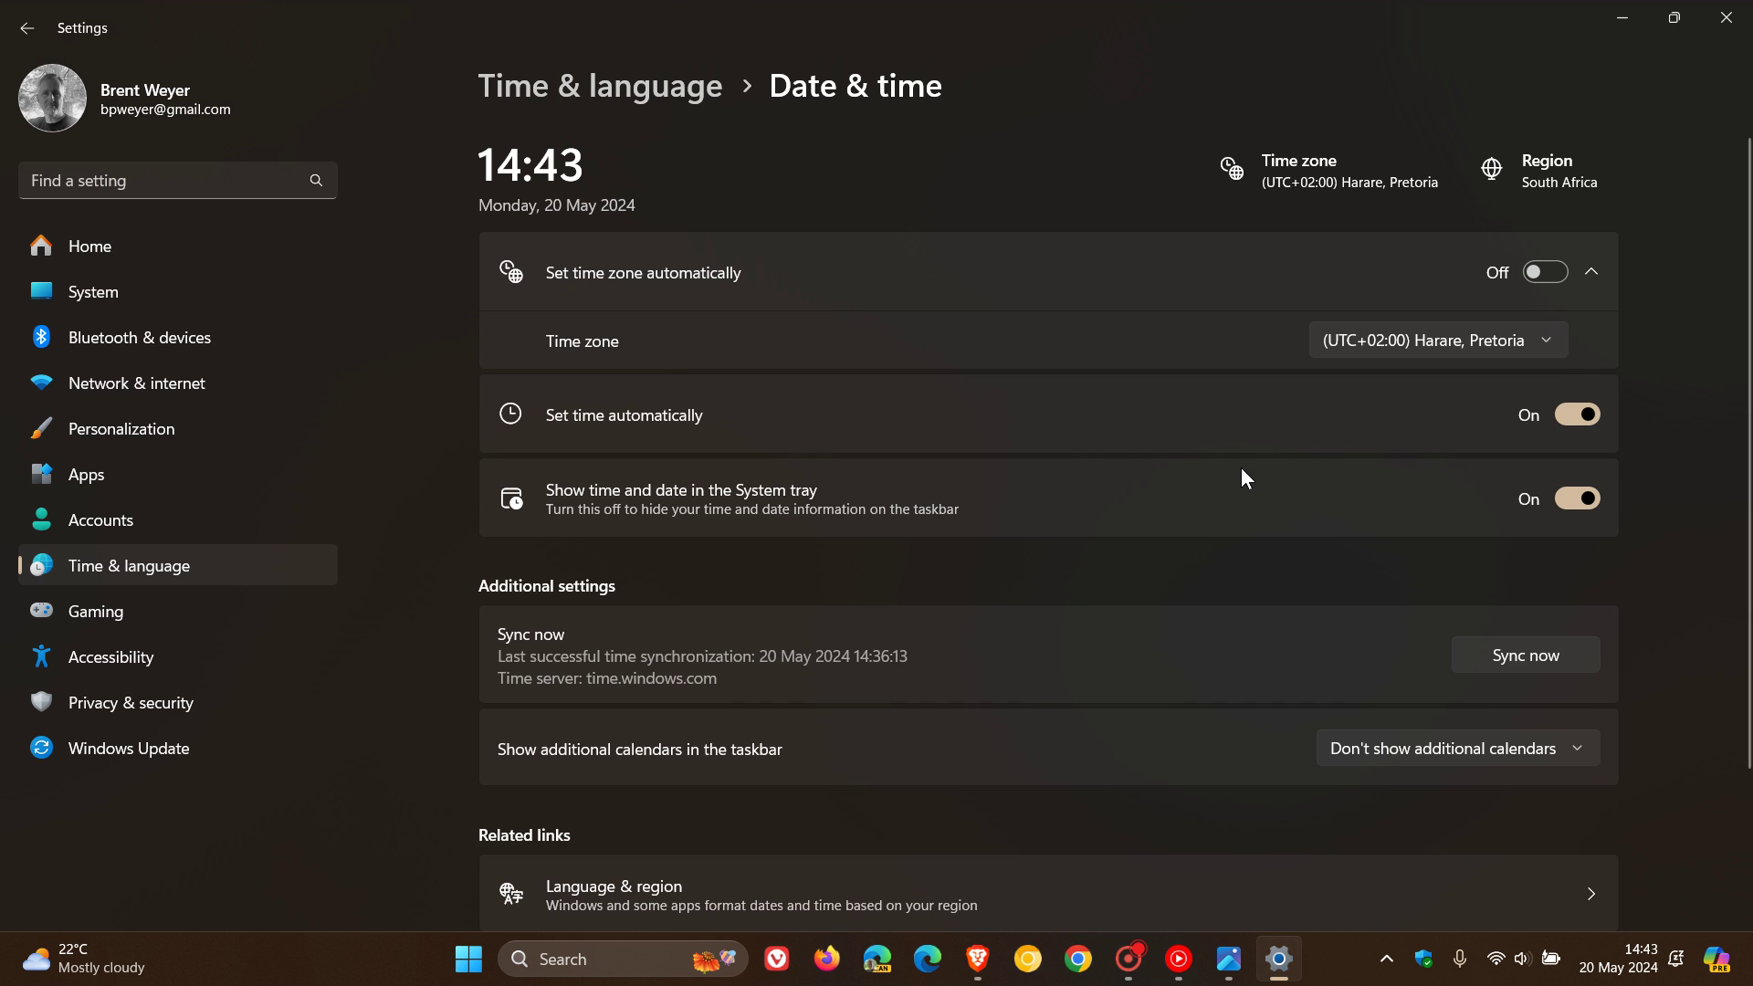
pyautogui.click(1567, 416)
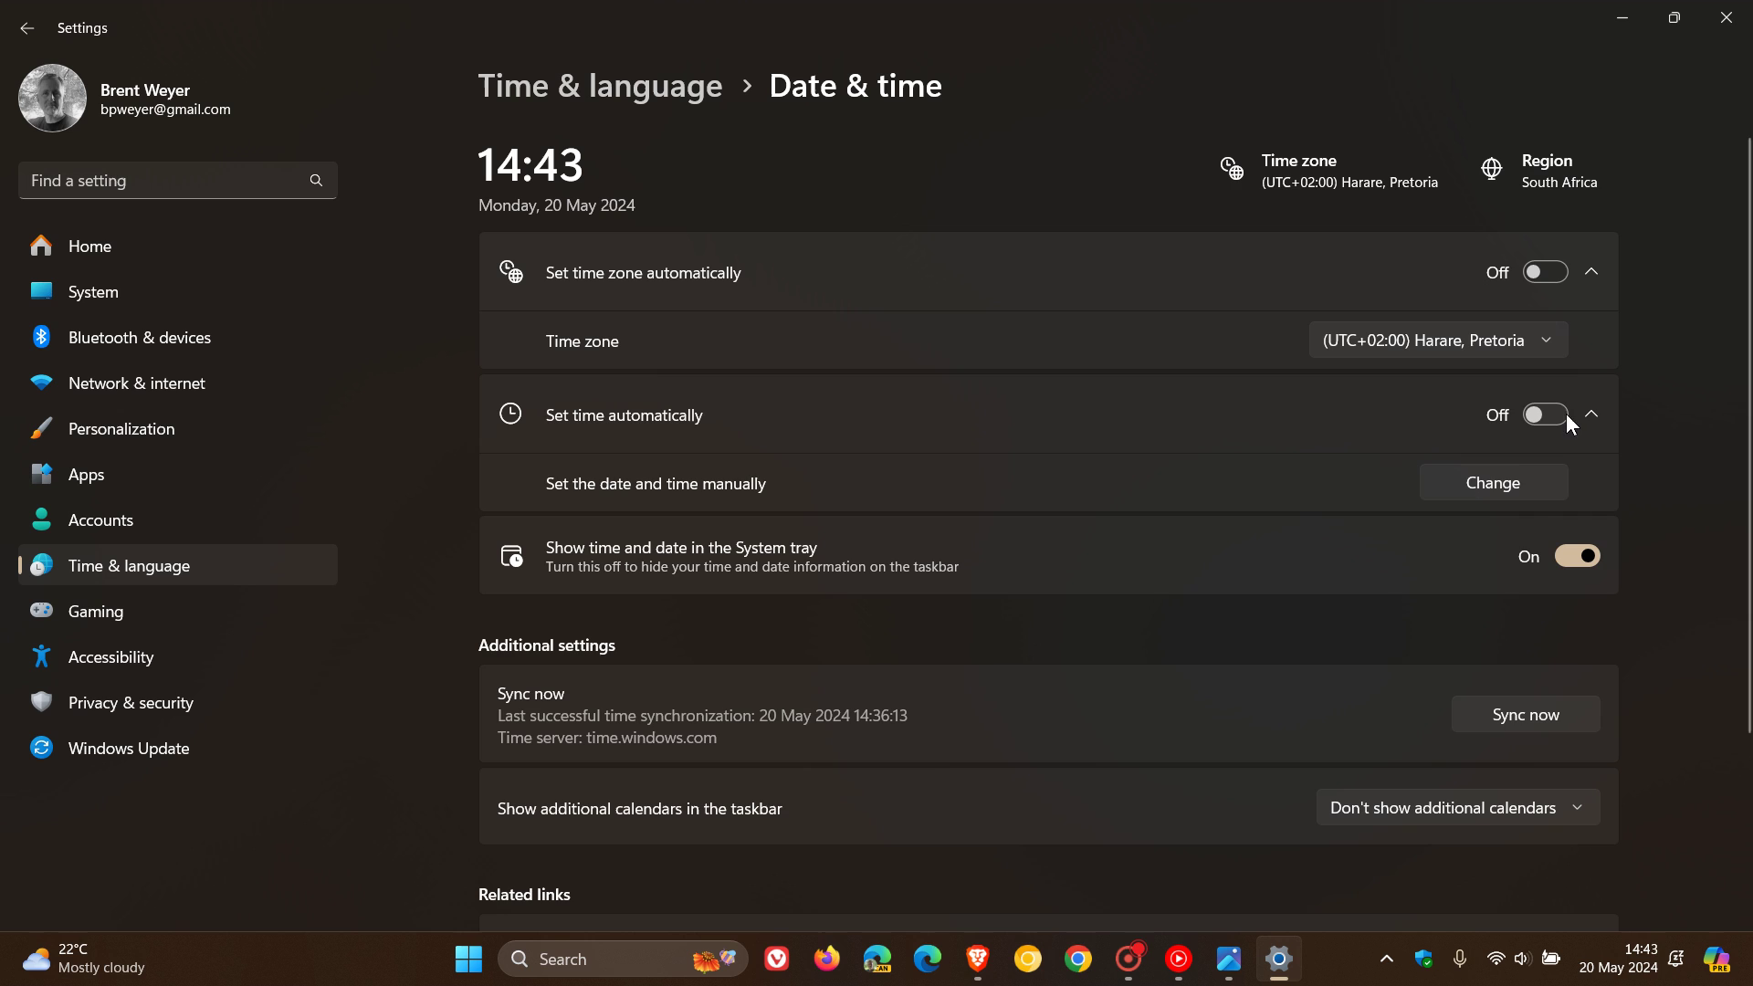
pyautogui.click(1470, 498)
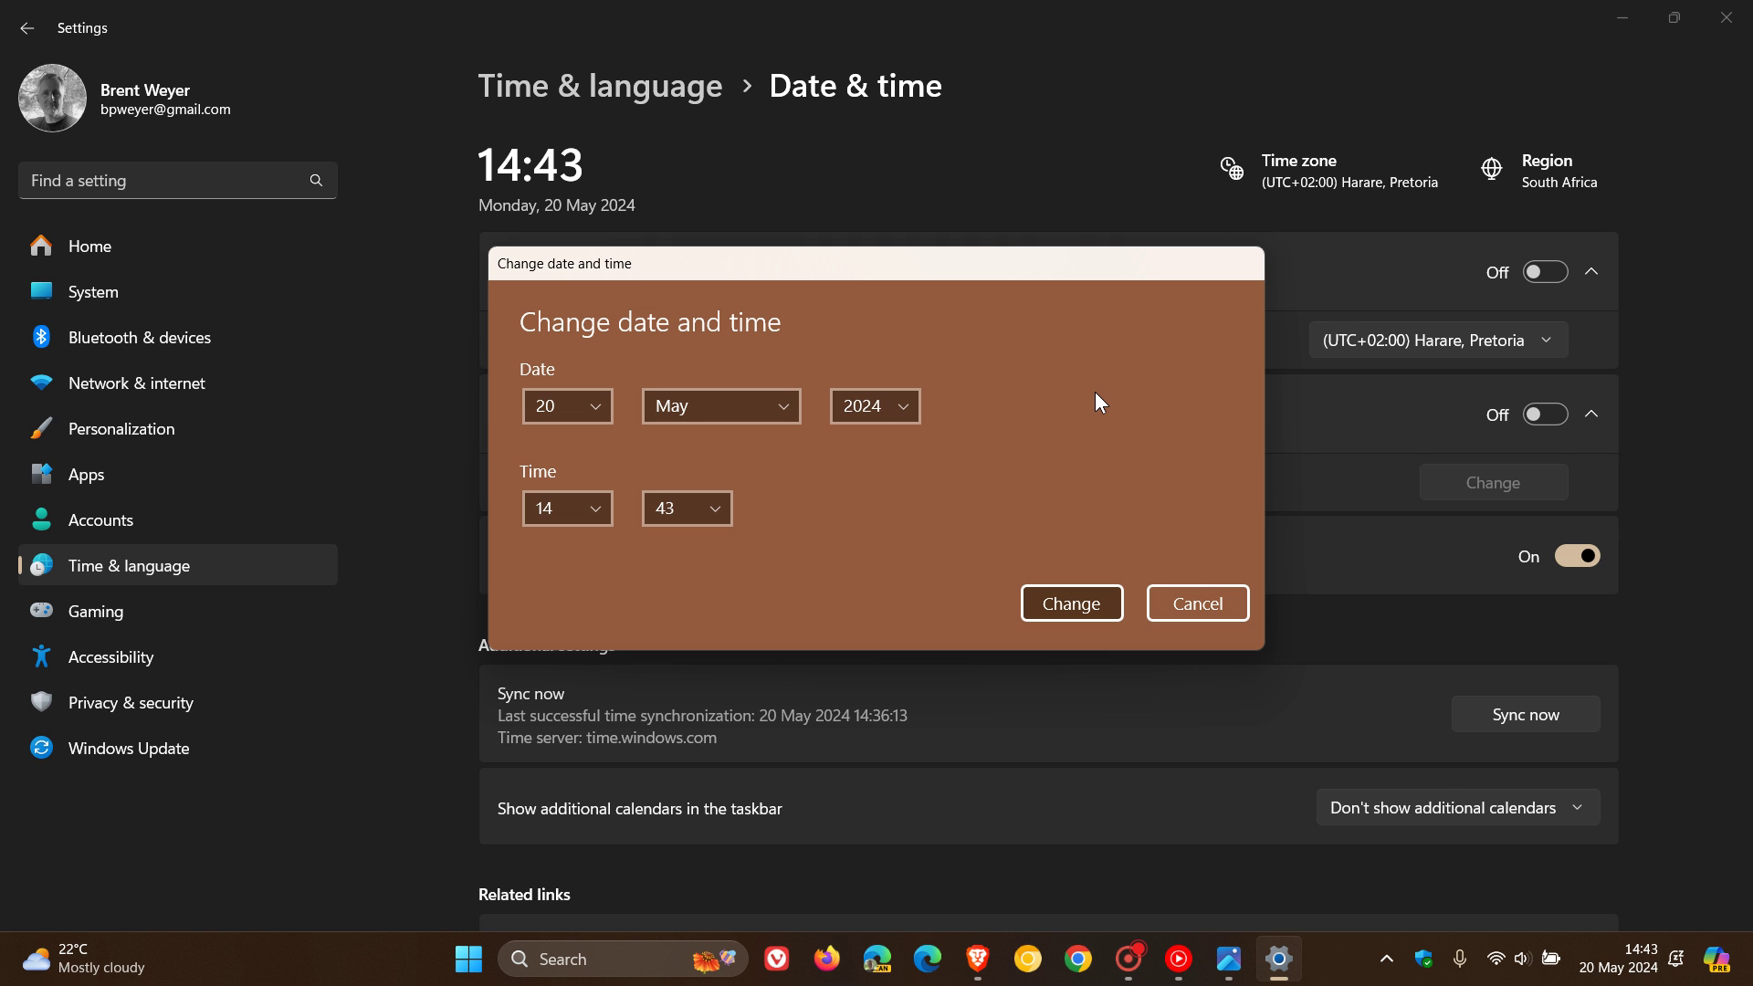
# Compare the new-style date and time screenshot full screen, then cancel the old Change date and time dialog
pyautogui.click(1229, 959)
pyautogui.click(1428, 792)
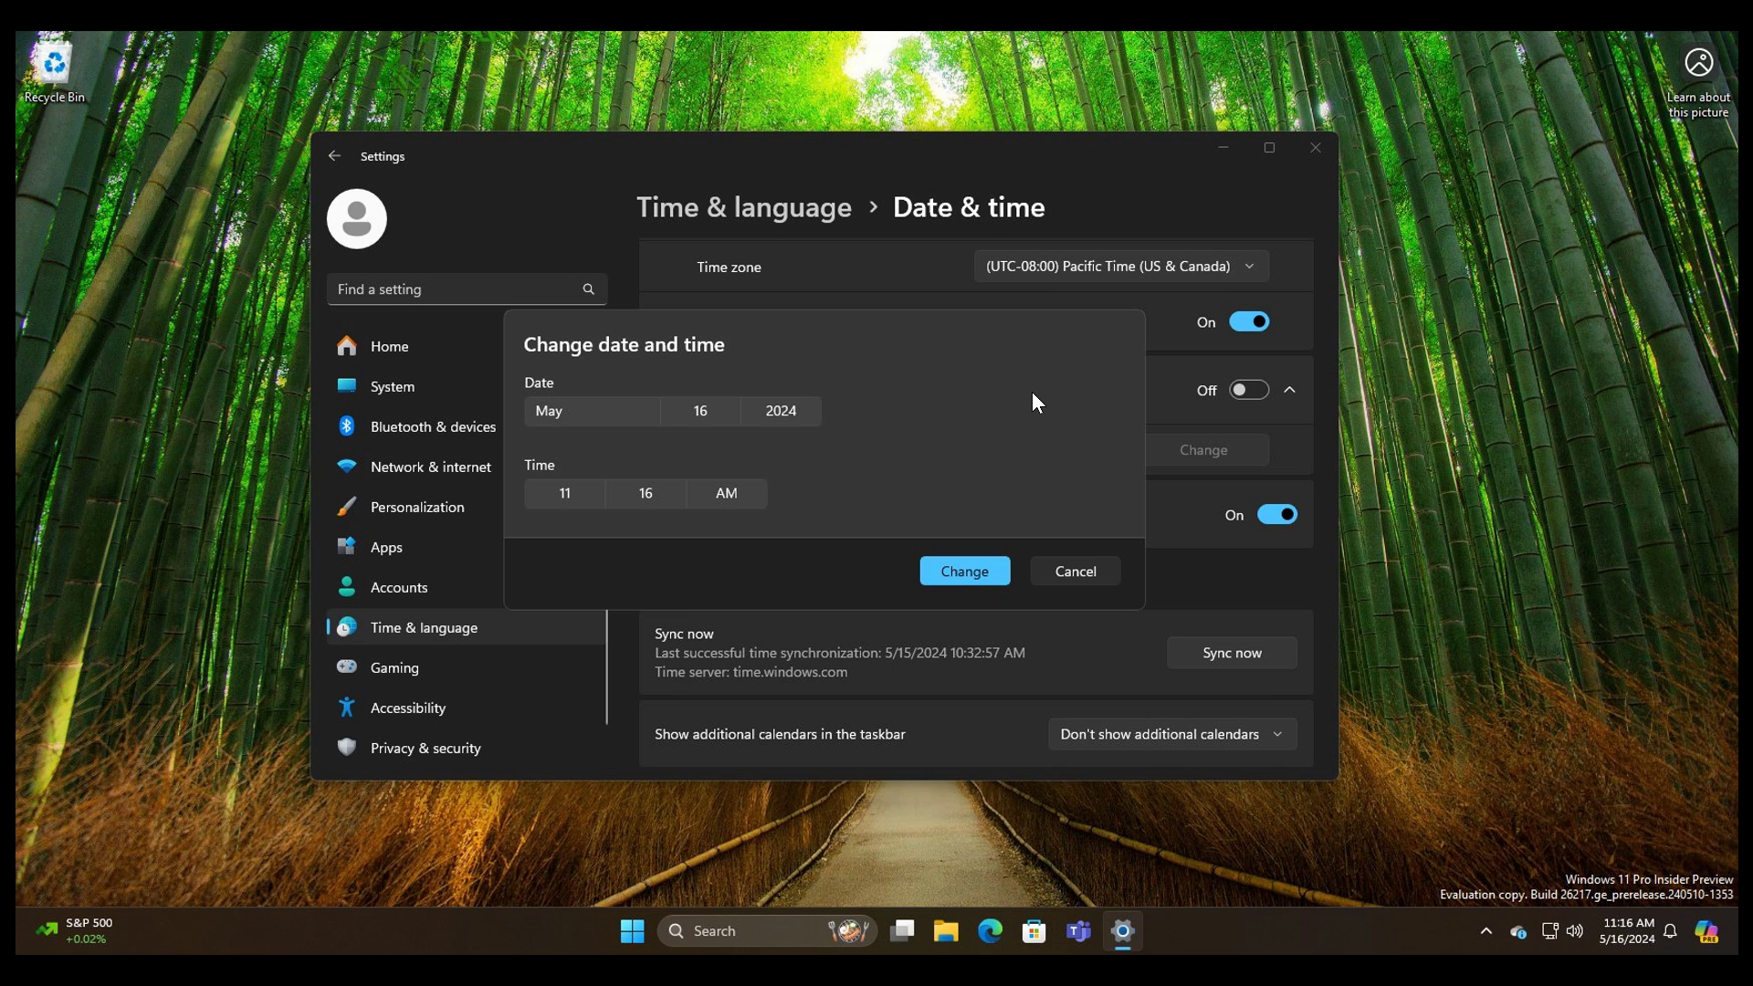
pyautogui.moveTo(1559, 13)
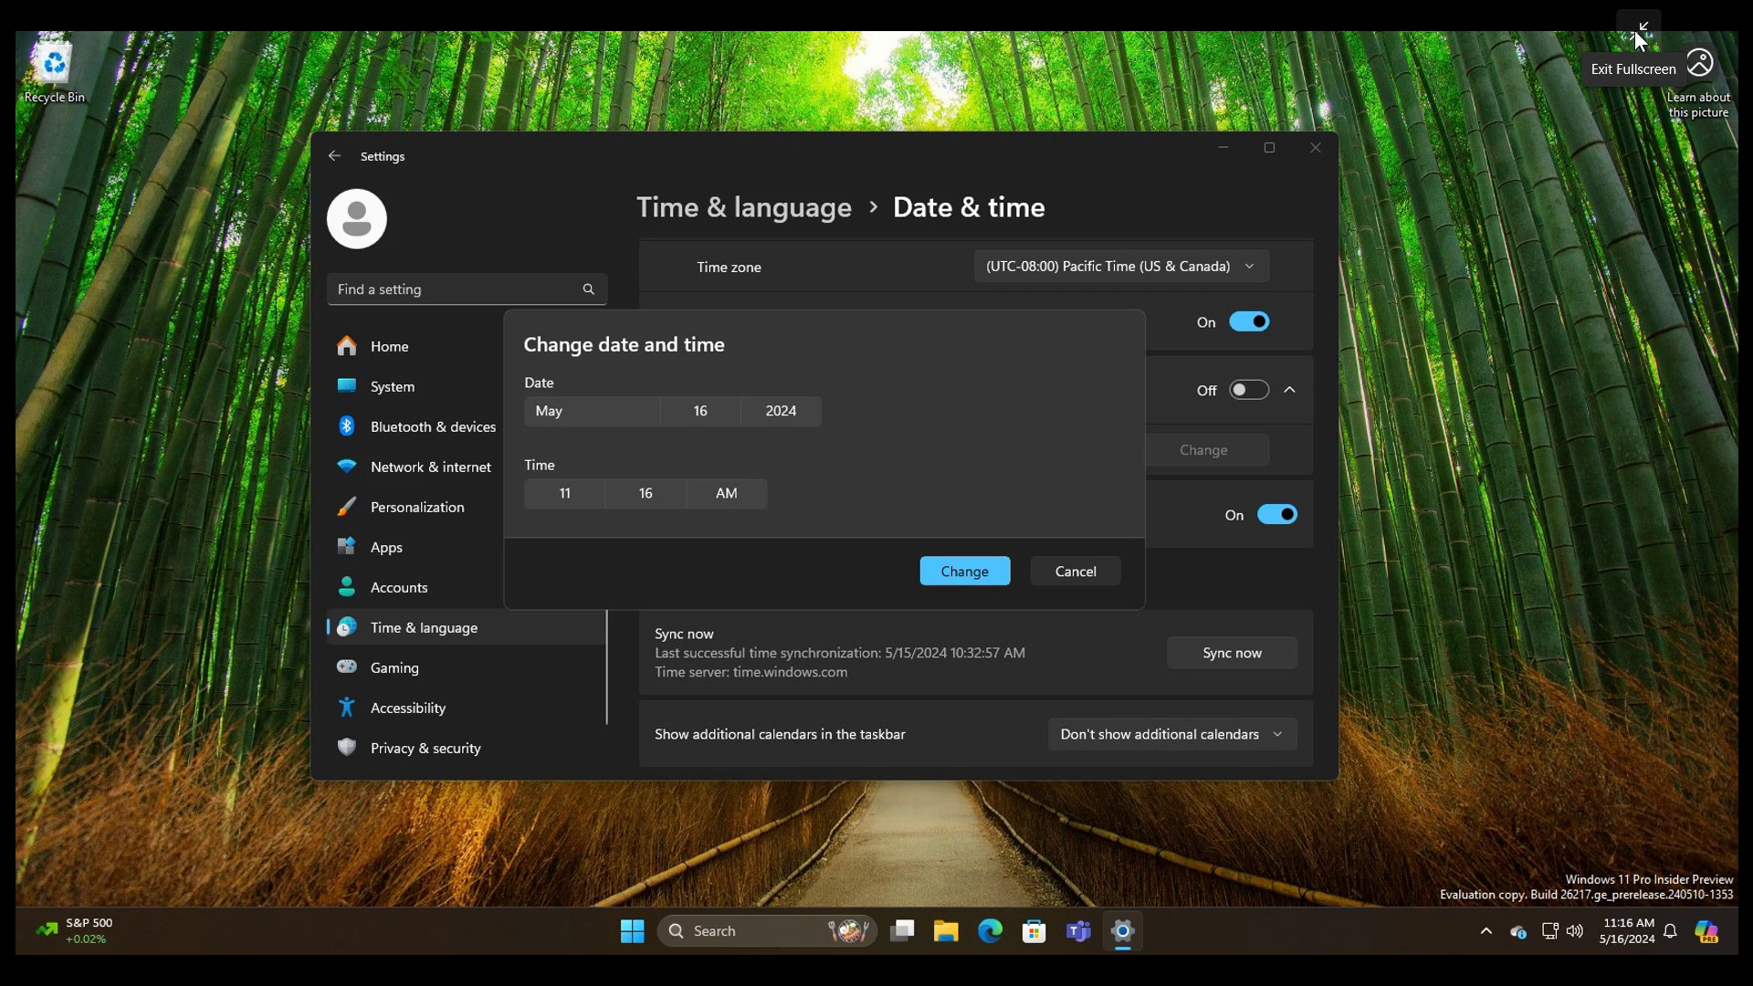
pyautogui.click(1636, 30)
pyautogui.click(1312, 174)
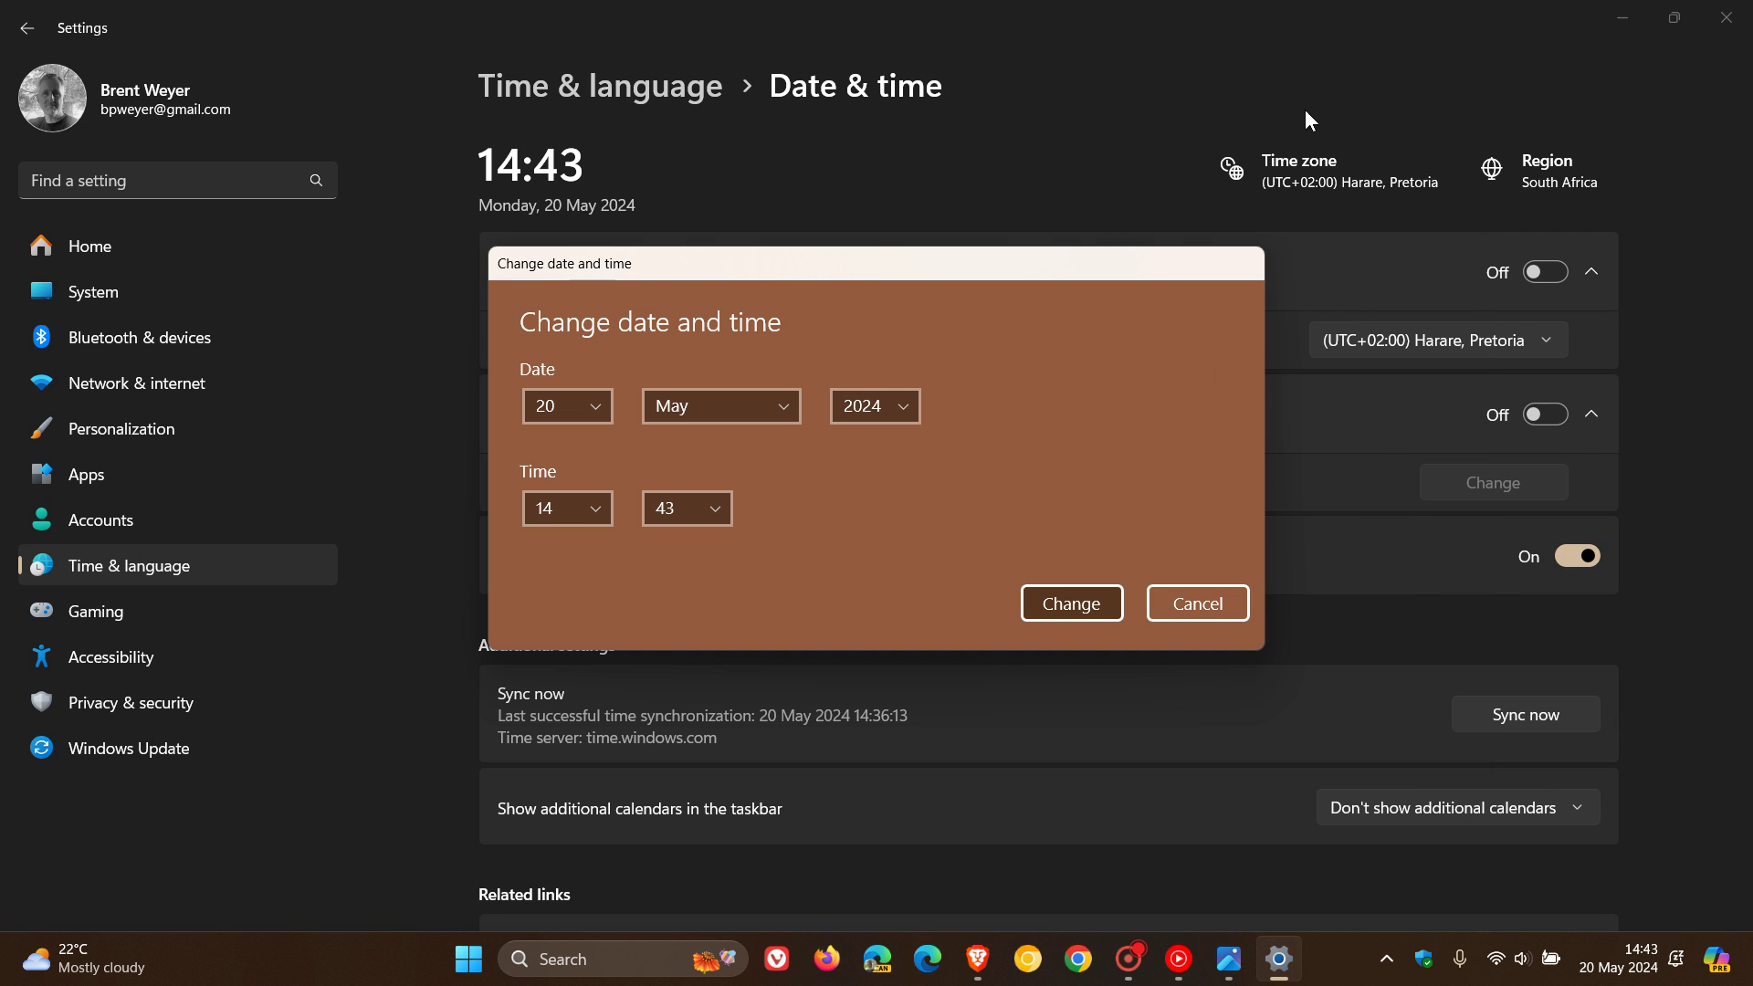
pyautogui.click(1229, 606)
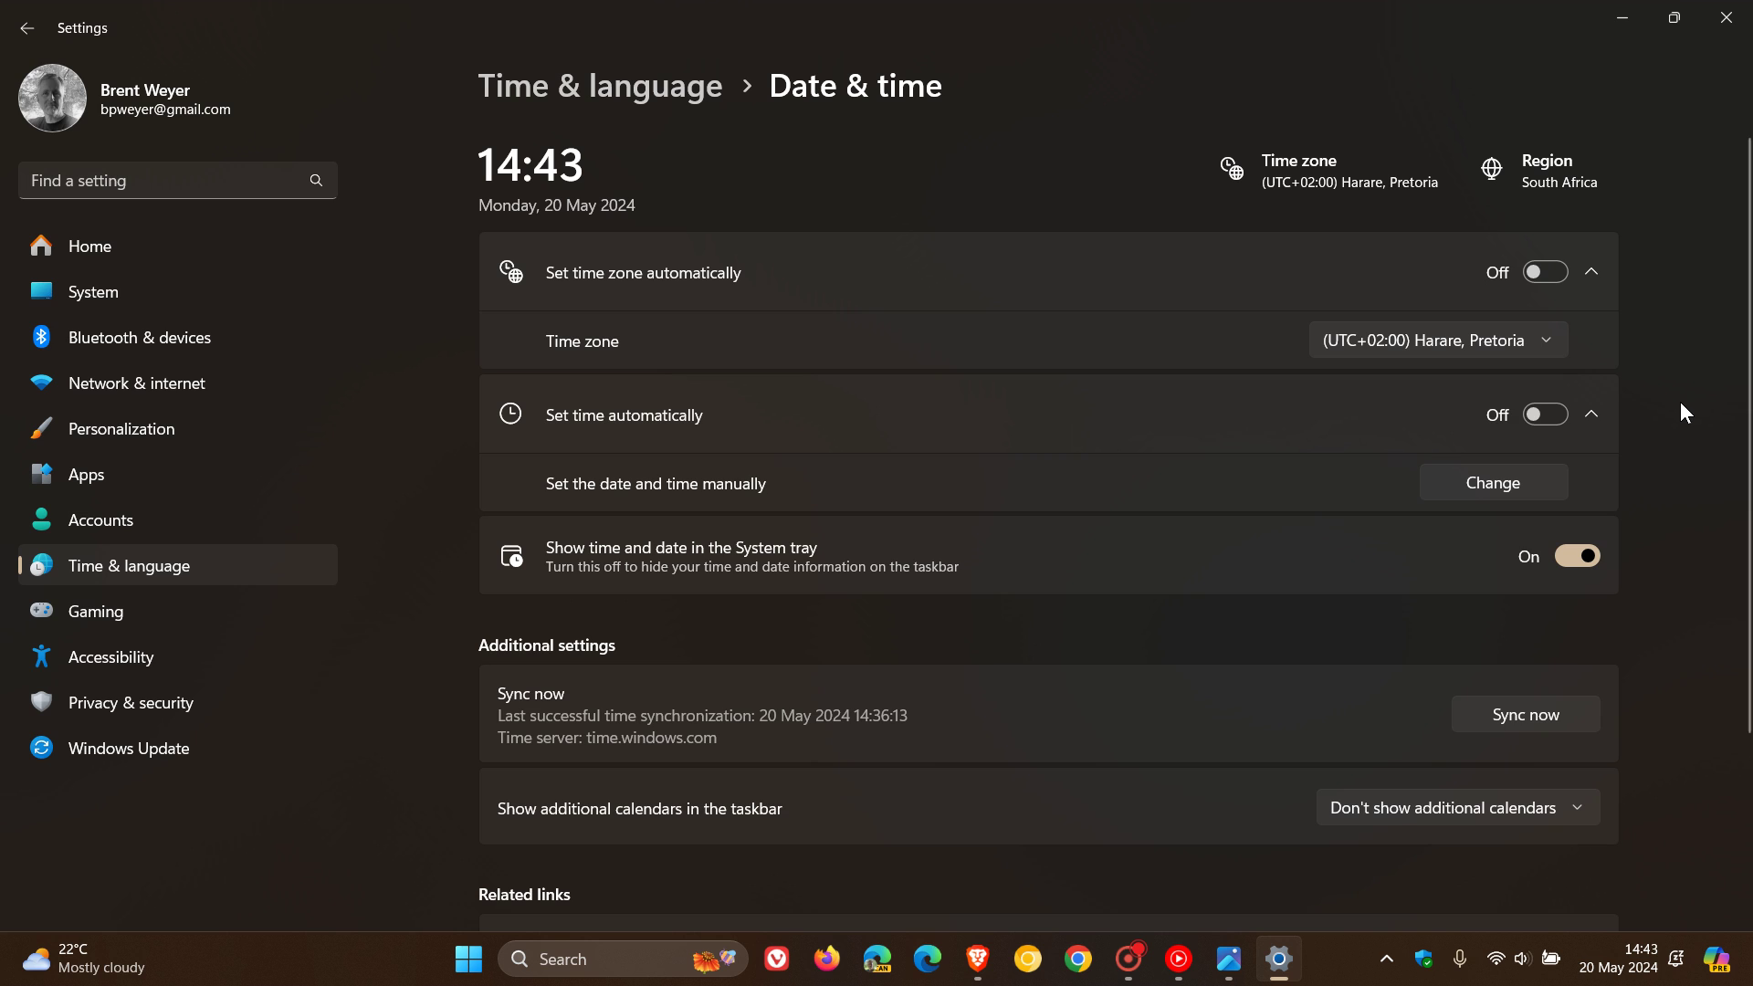
# Minimize Settings, briefly reopen Brave on the Insider Blog post, then minimize it too
pyautogui.click(1612, 15)
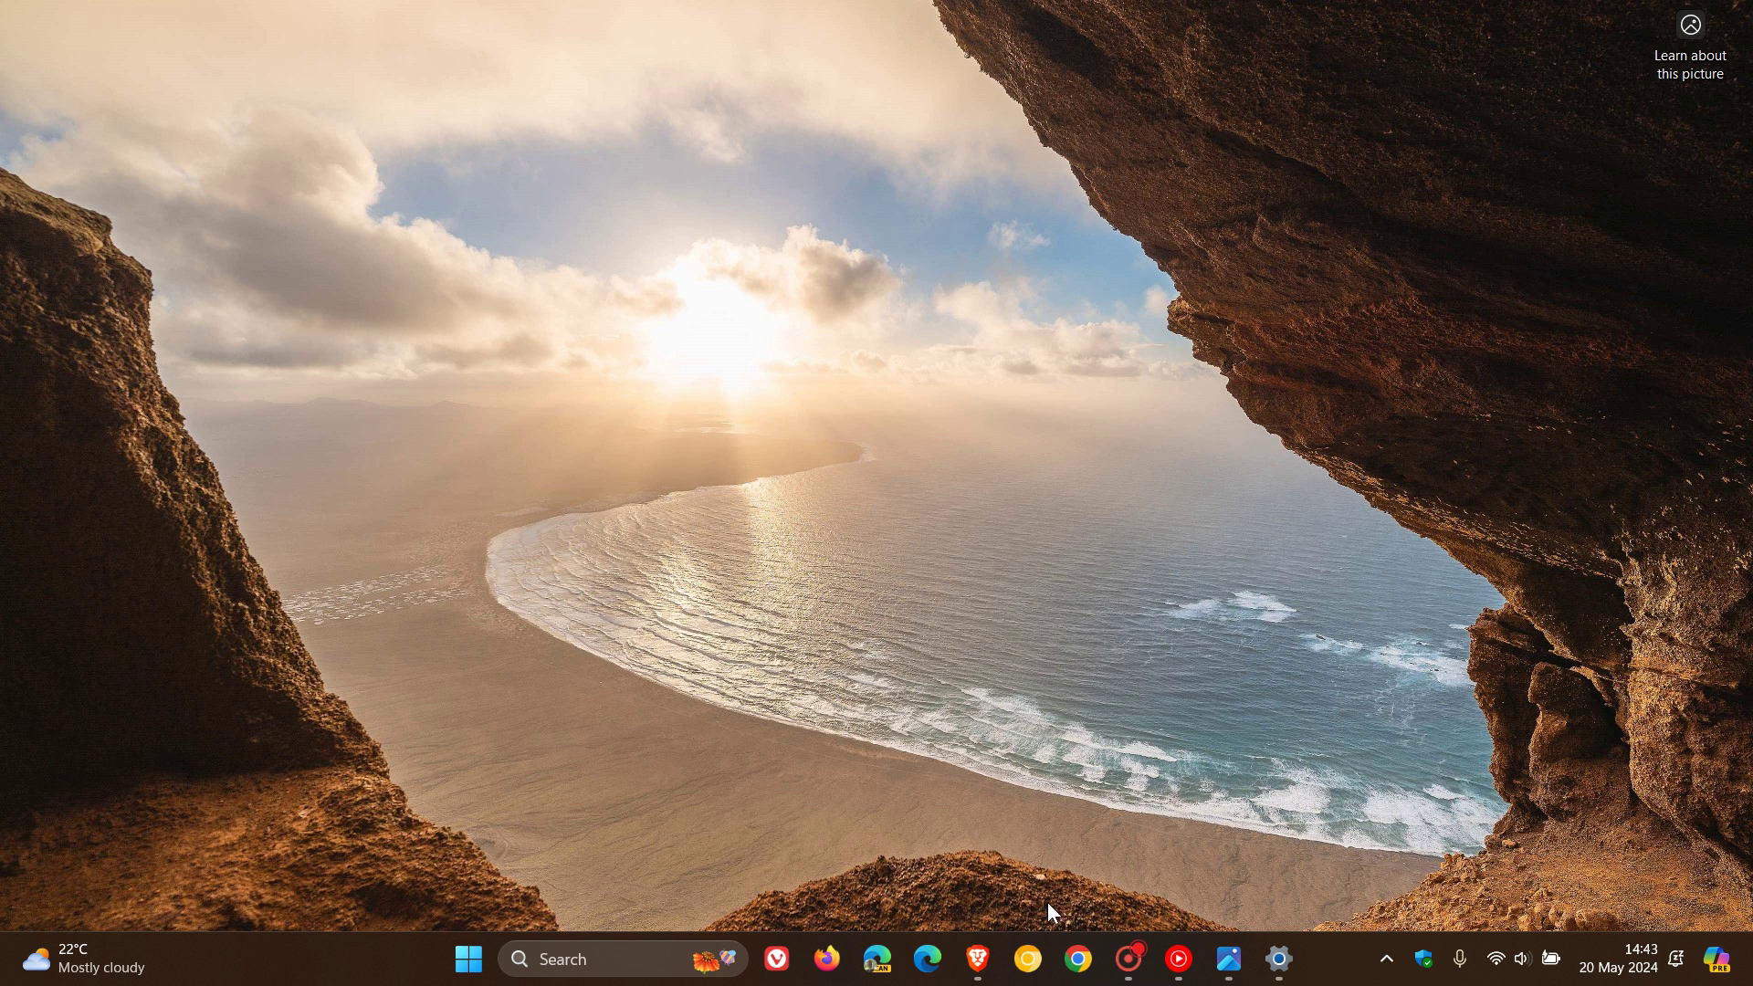
pyautogui.click(977, 958)
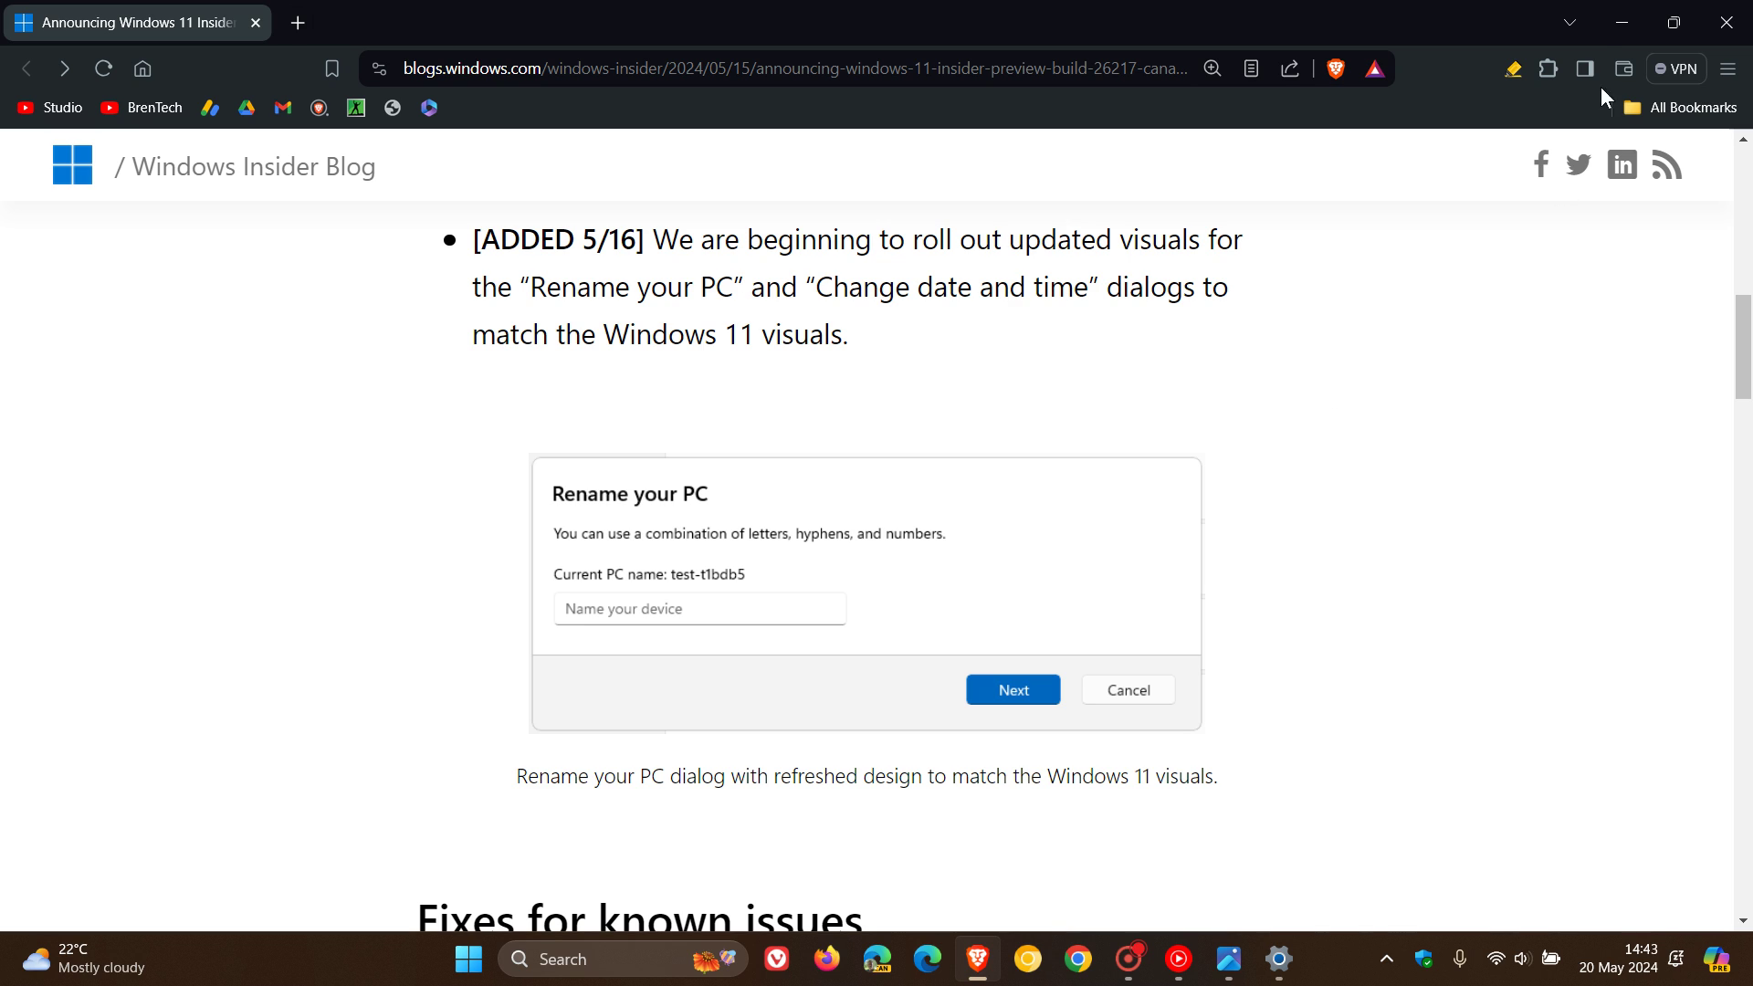
pyautogui.click(1613, 19)
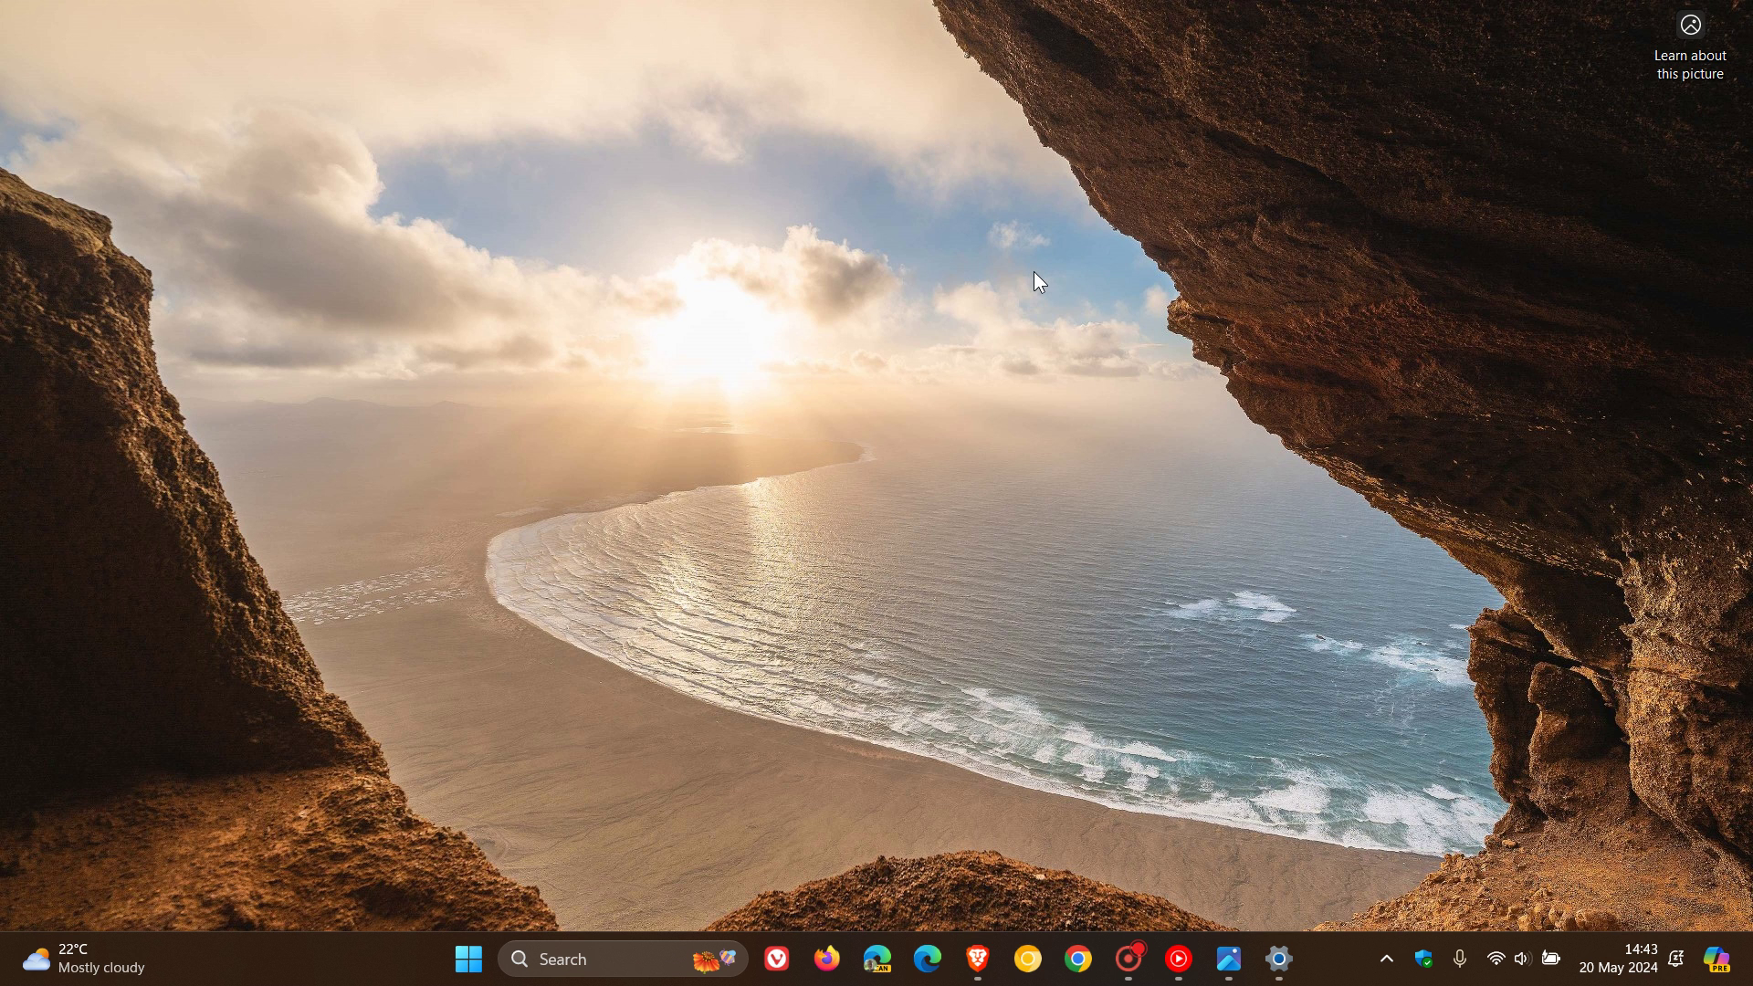